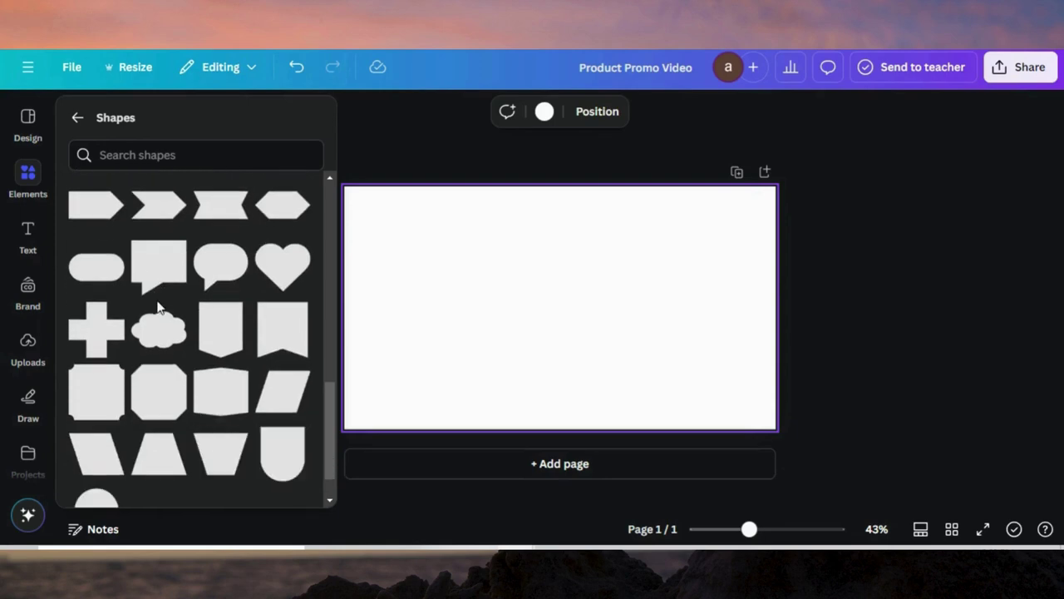
Step: Add a circle from the basic shapes to the blank page
scroll(158, 307, "up", 5)
scroll(158, 308, "up", 3)
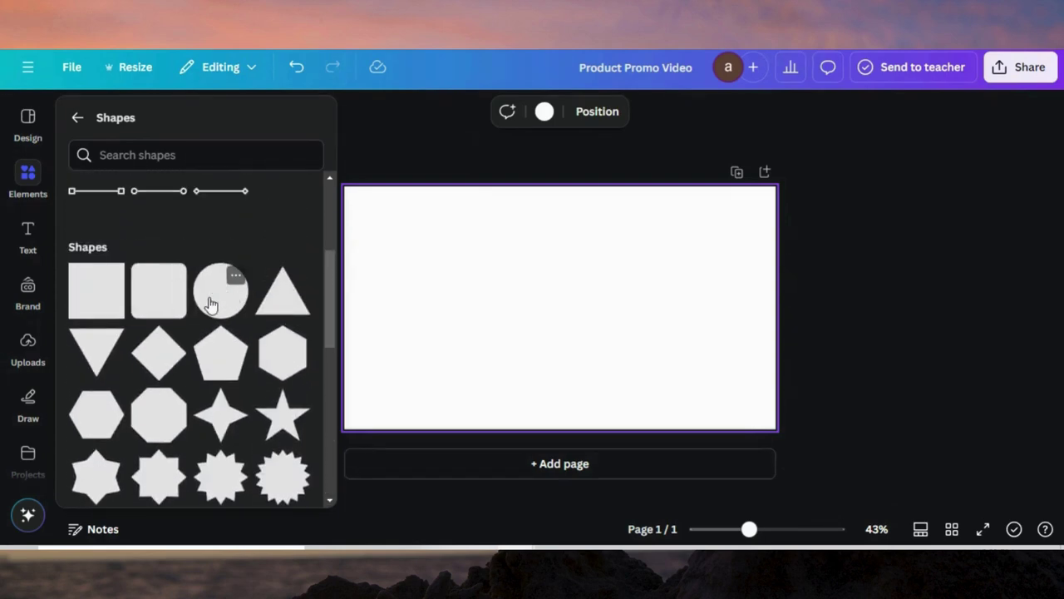
left_click(211, 304)
left_click(554, 320)
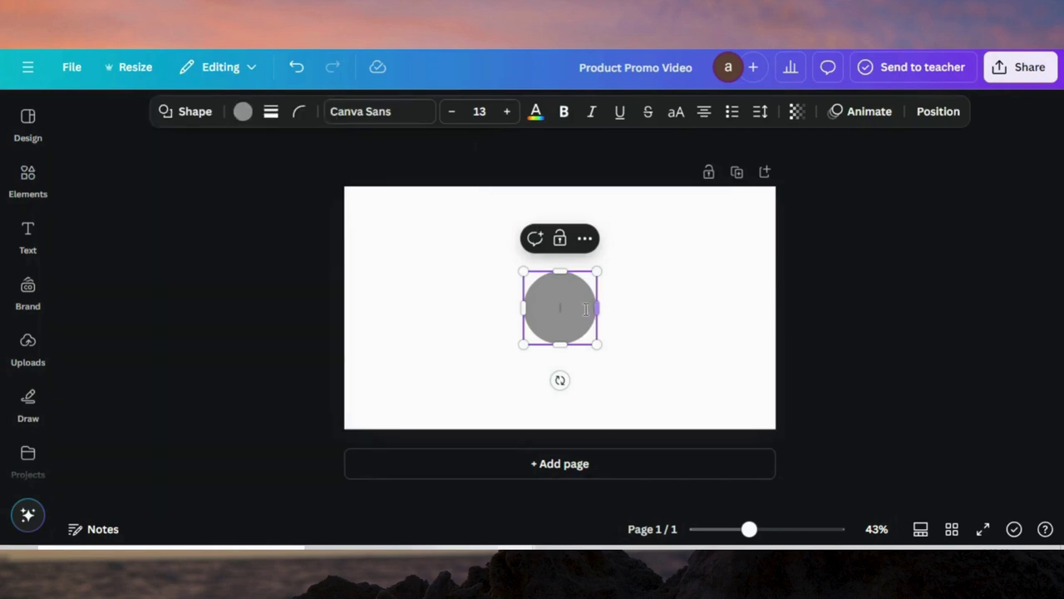
Step: Stretch the circle into a wide horizontal ellipse in the page's upper middle and label it "Intro"
mouse_move(568, 301)
left_mouse_down()
mouse_move(527, 280)
mouse_move(559, 291)
mouse_move(561, 307)
left_mouse_up()
left_click_drag(541, 271, 542, 248)
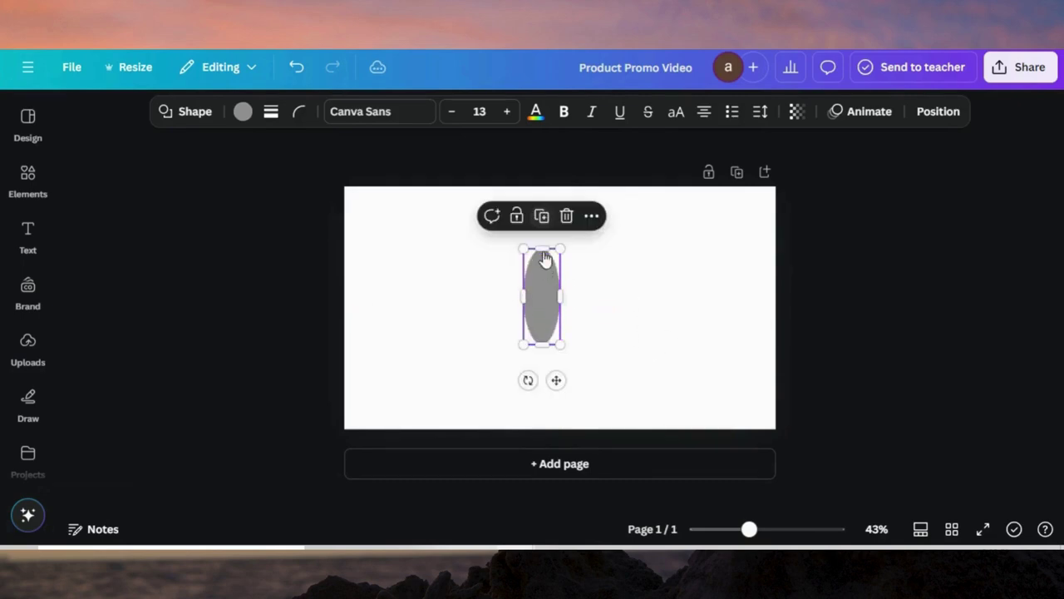
left_click_drag(542, 345, 635, 257)
left_click_drag(574, 275, 577, 308)
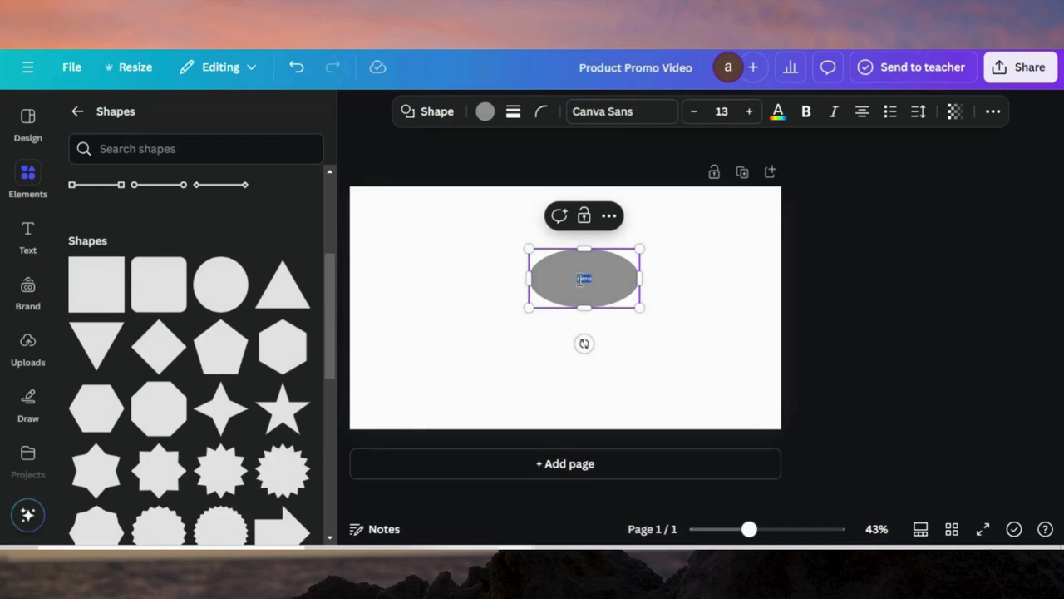
Step: Set the font size of the ellipse's "Intro" label to 60
left_click(729, 112)
left_click(729, 112)
left_click(730, 112)
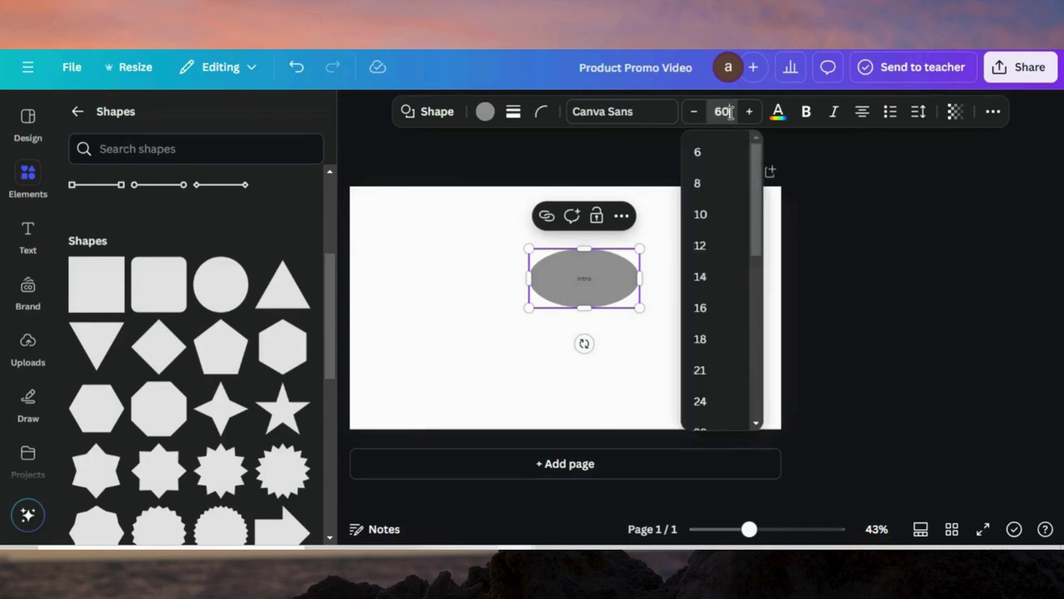
type("60")
key("Return")
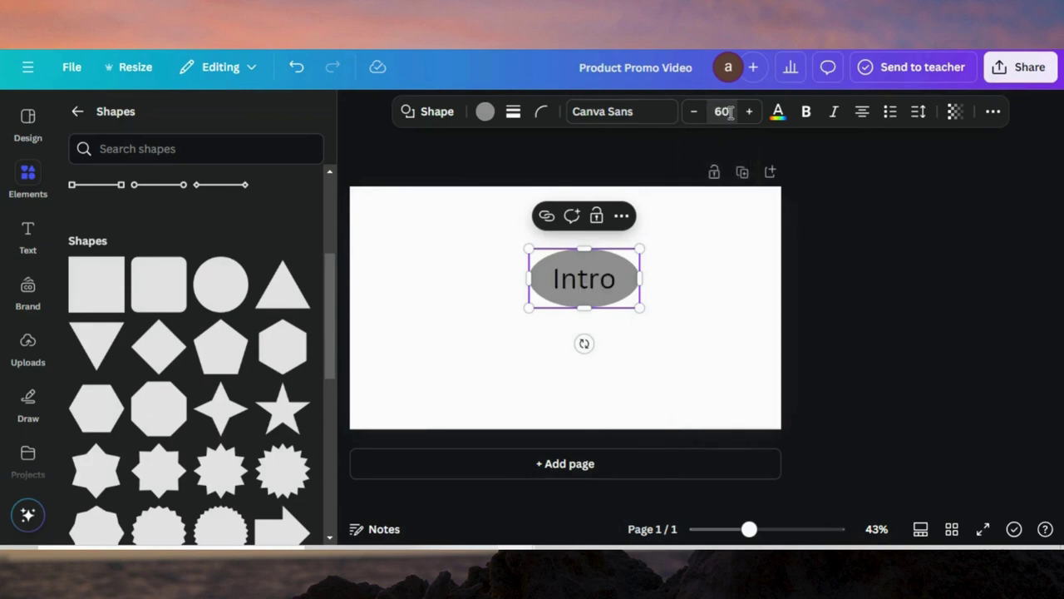
Step: Colour the "Intro" text violet, using the last swatch in the red-to-violet row of solid colours
left_click(780, 113)
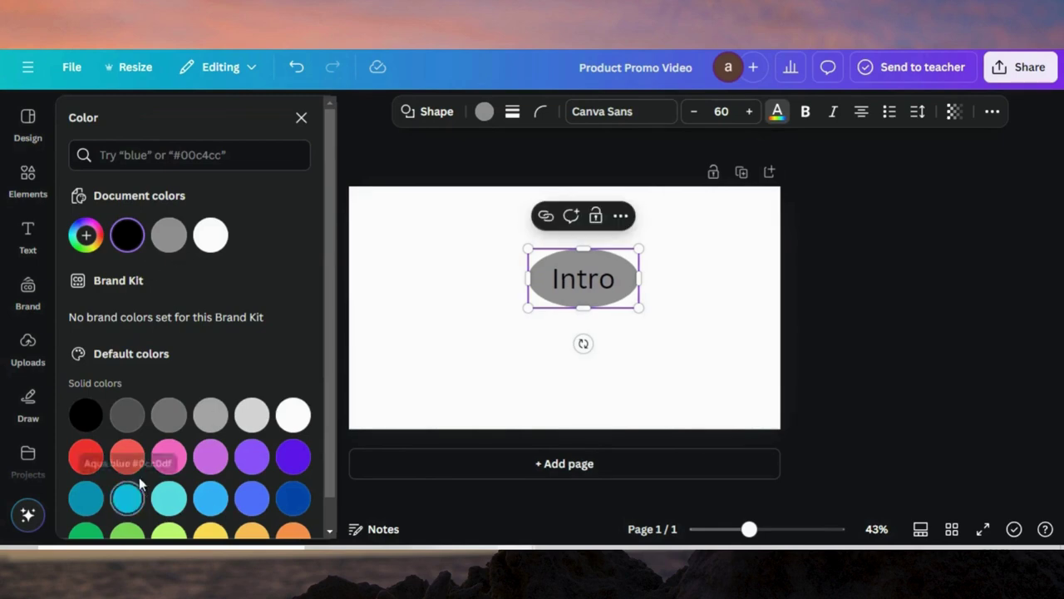
left_click(80, 457)
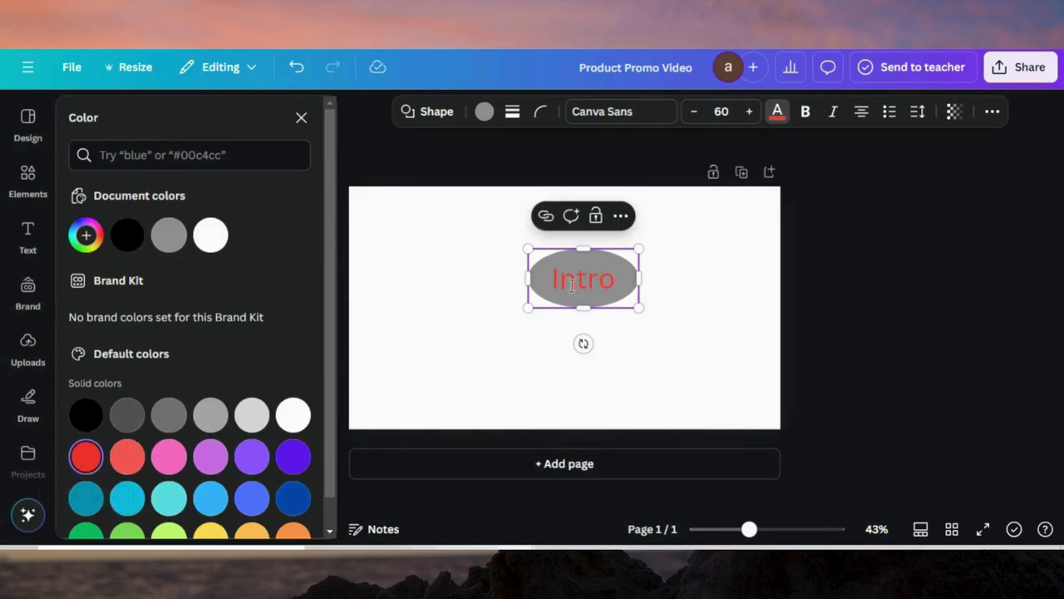
left_click(301, 464)
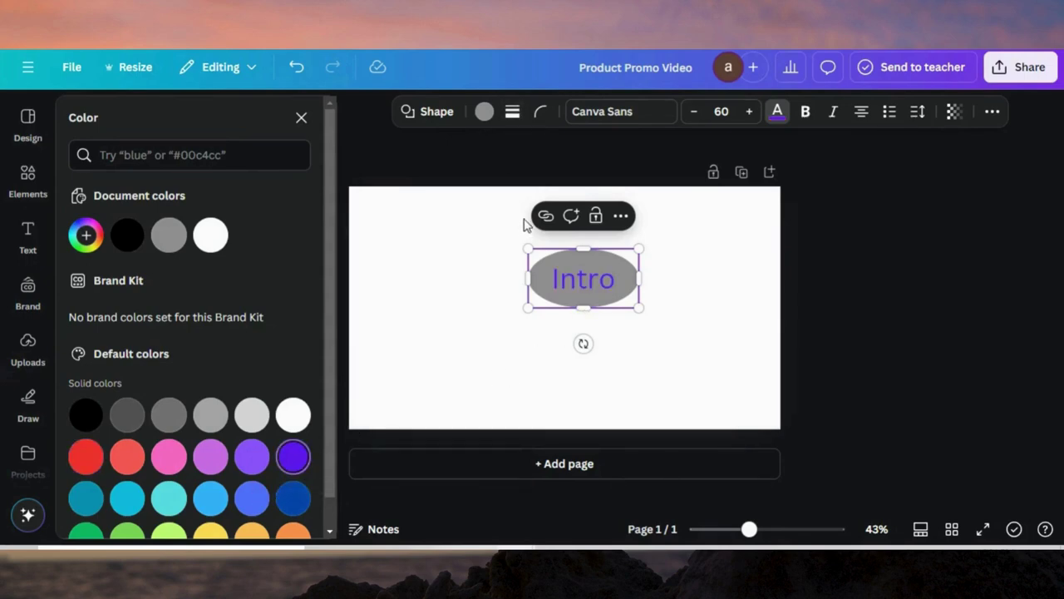
Step: Give the ellipse a border with long dashes and a border weight of 14
left_click(512, 111)
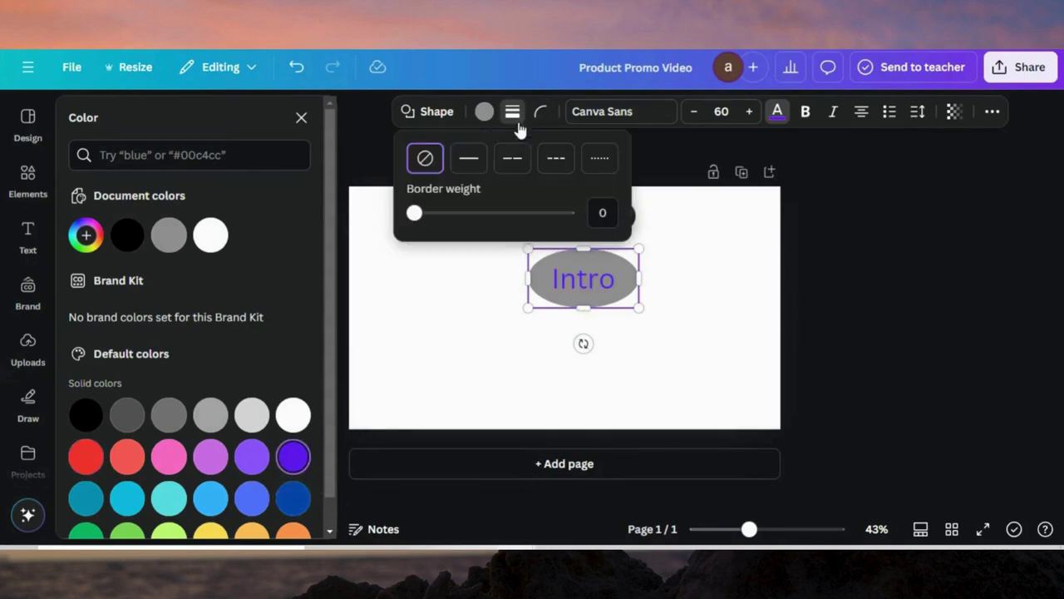
left_click(469, 171)
left_click(512, 168)
left_click(555, 158)
left_click(599, 158)
left_click(469, 158)
mouse_move(420, 213)
left_mouse_down()
mouse_move(493, 213)
mouse_move(437, 213)
left_mouse_up()
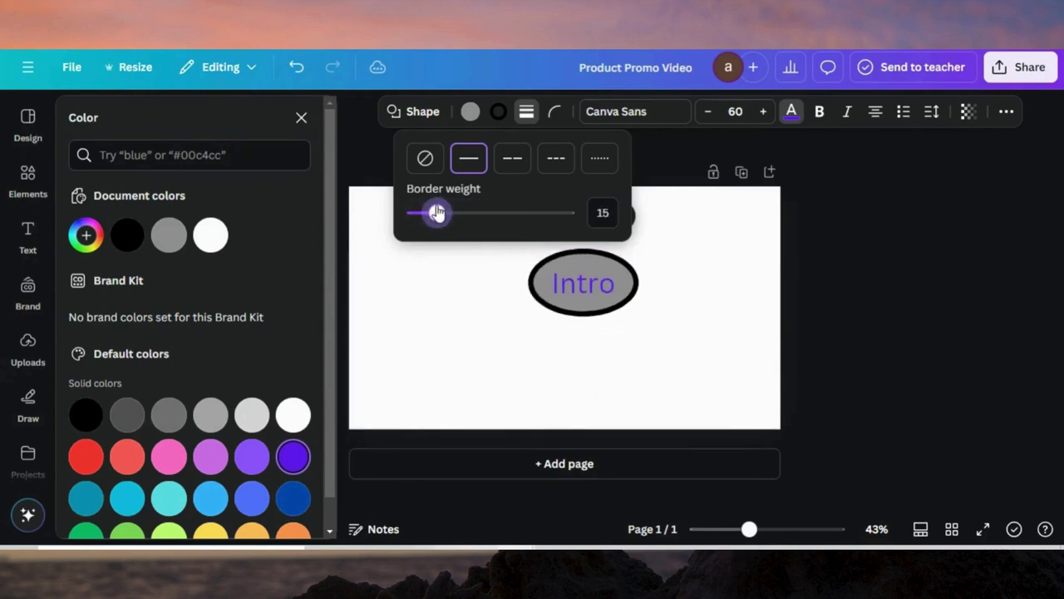
left_click(512, 158)
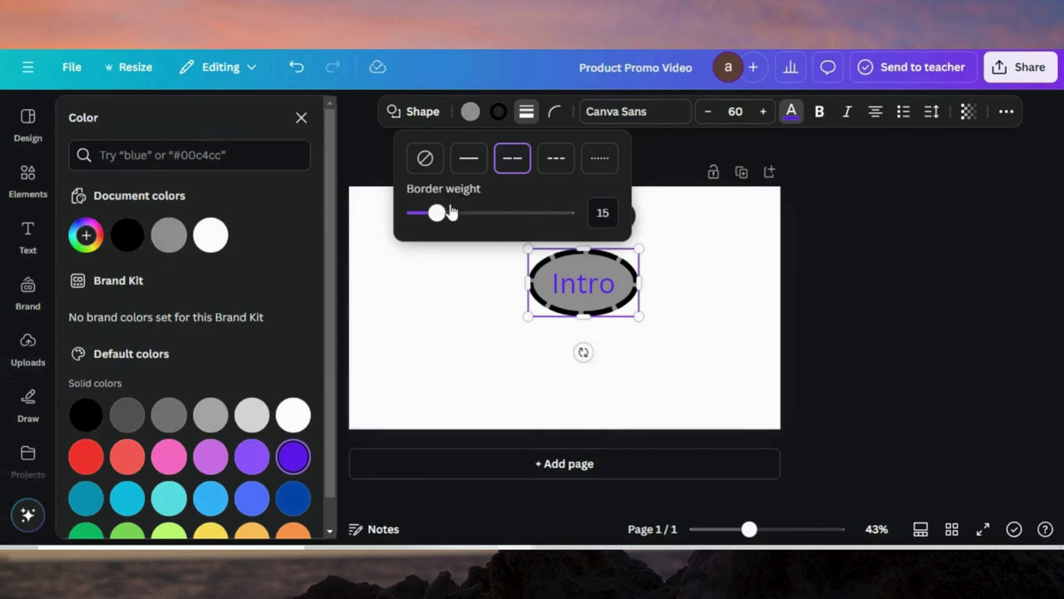
mouse_move(442, 214)
left_mouse_down()
mouse_move(469, 213)
mouse_move(436, 215)
left_mouse_up()
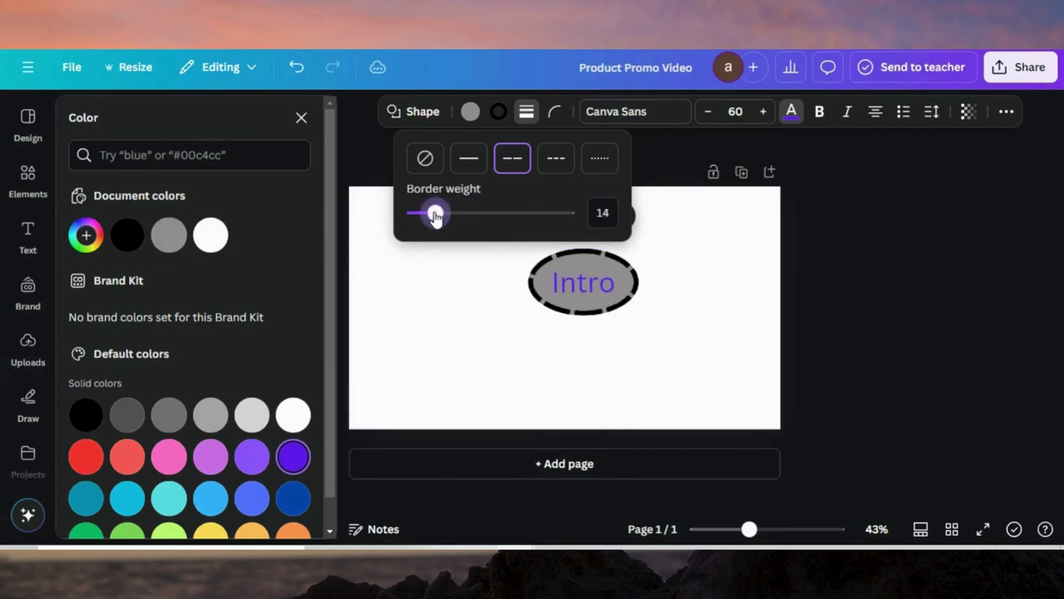
Step: Add a square from the basic shapes and place it to the left of the "Intro" ellipse
left_click(28, 193)
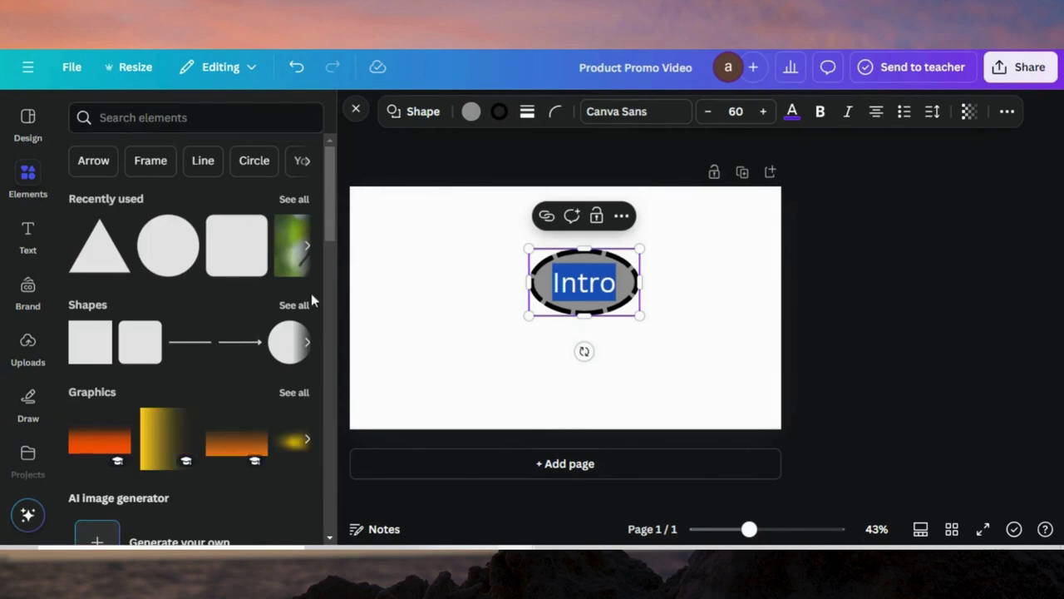
left_click(295, 306)
scroll(209, 304, "down", 5)
key("Escape")
key("Escape")
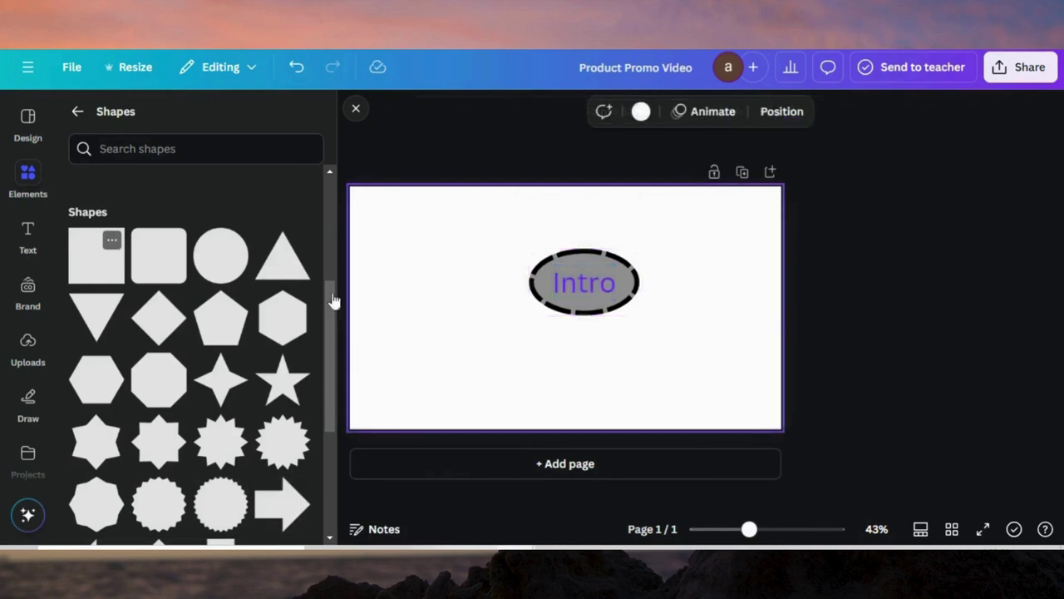
left_click(95, 255)
left_click_drag(563, 333, 444, 327)
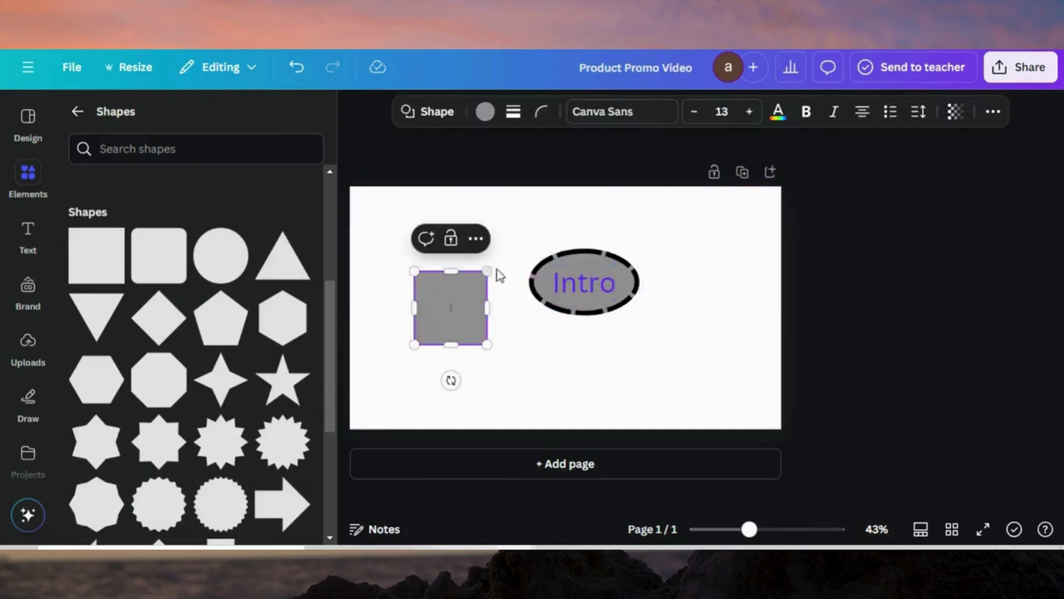
Step: Round the square's corners and fill it with the violet document colour #5e17eb
left_click(544, 113)
left_click_drag(461, 176, 535, 177)
left_click(485, 111)
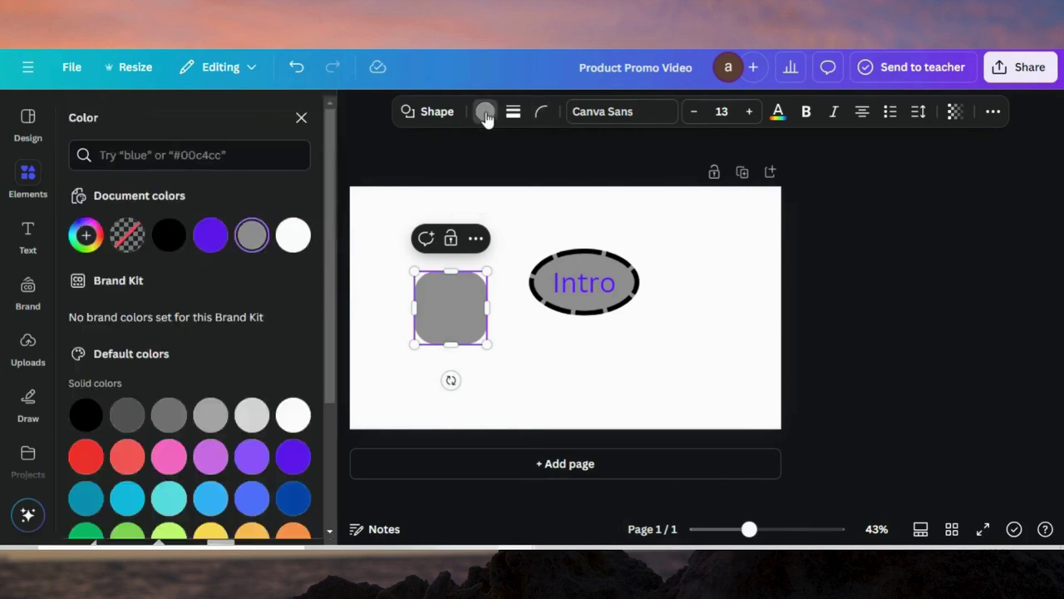
left_click(210, 236)
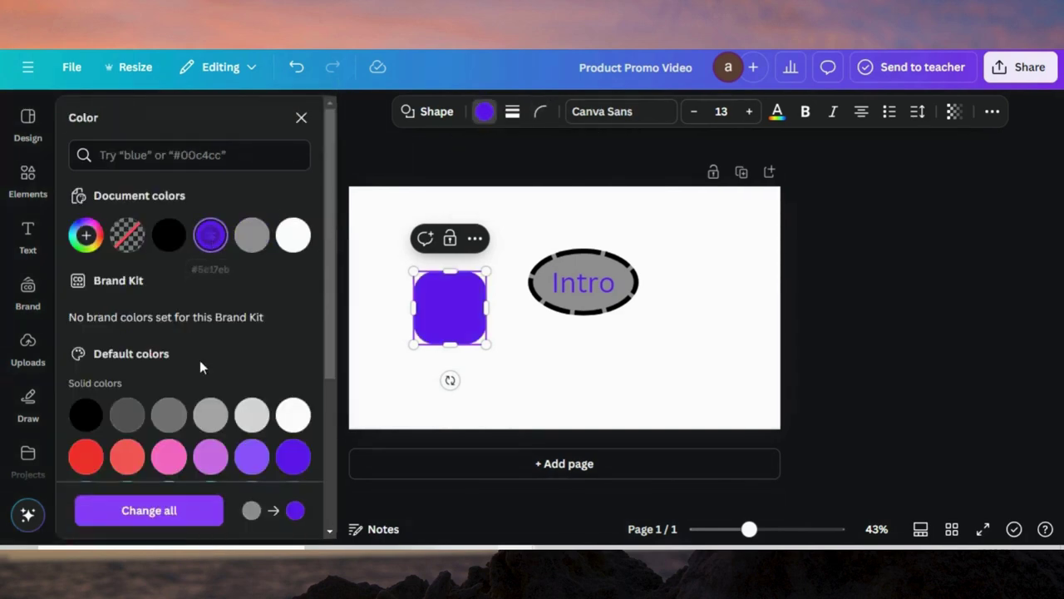
left_click(569, 308)
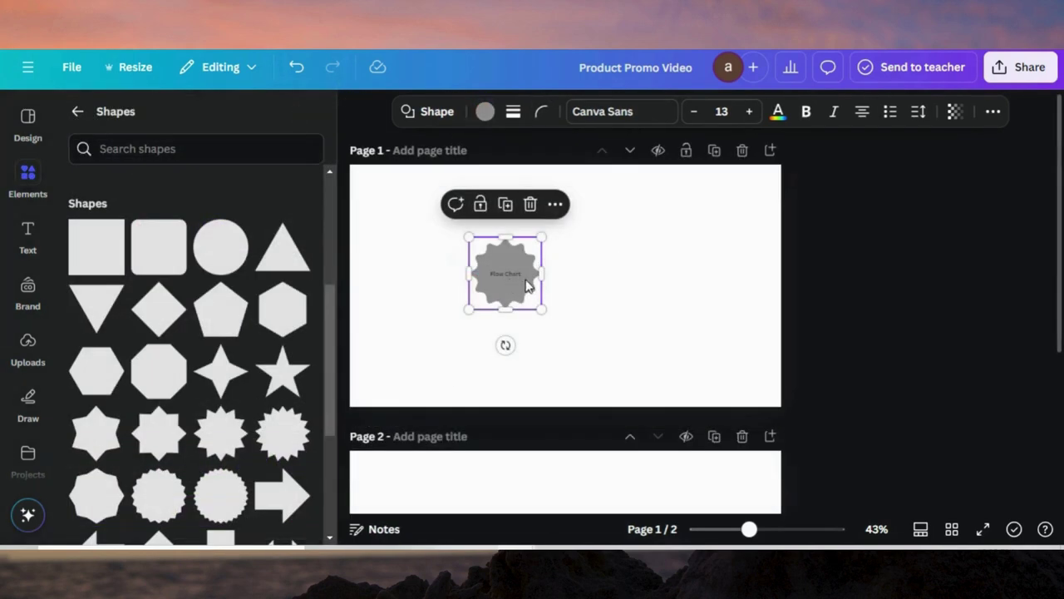
Step: Shift the "Flow Chart" starburst slightly right on page 1 and give it a solid border of weight 7
left_click(516, 284)
left_click_drag(517, 284, 525, 283)
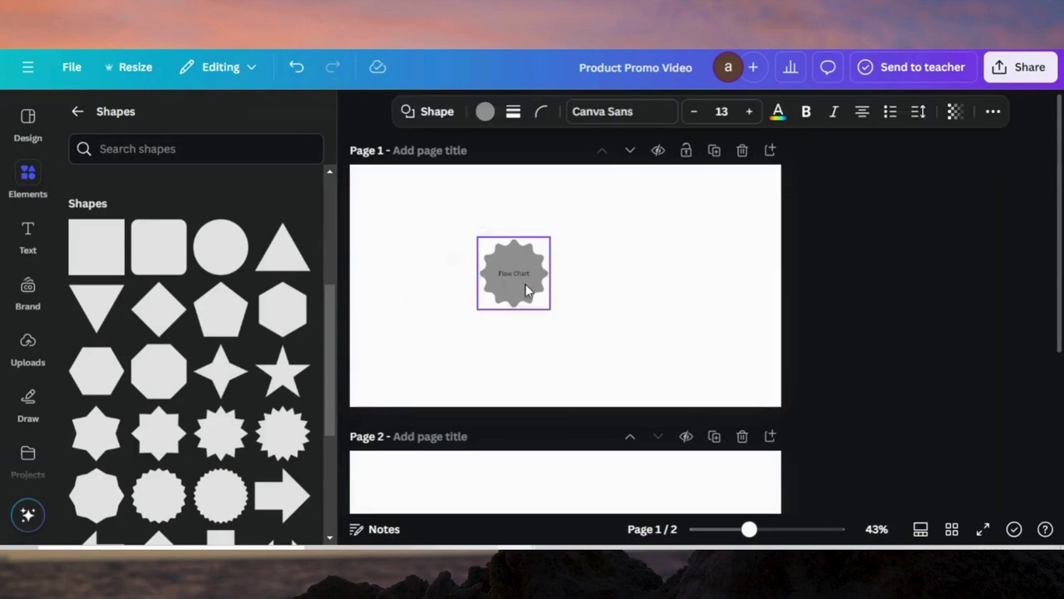
left_click(513, 111)
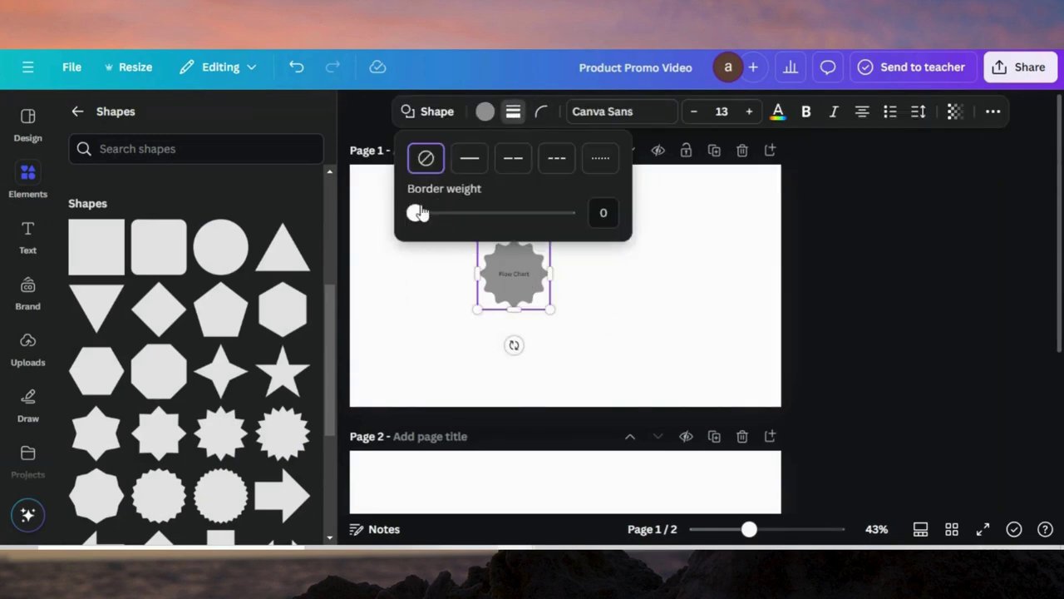
left_click_drag(434, 209, 426, 214)
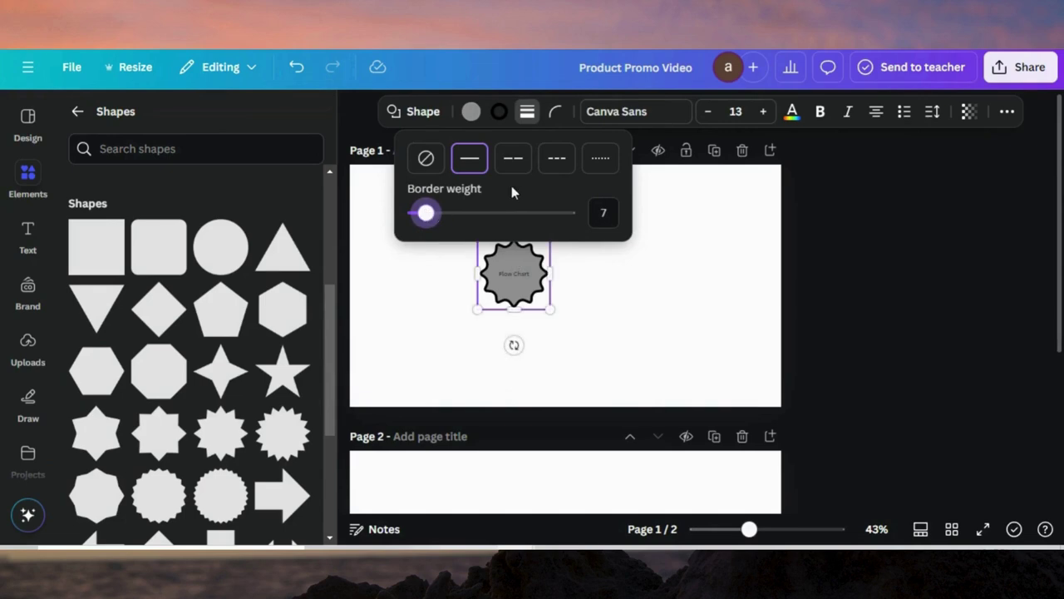
Step: Fill the "Flow Chart" starburst with red and set its border colour to white #ffffff
left_click(470, 111)
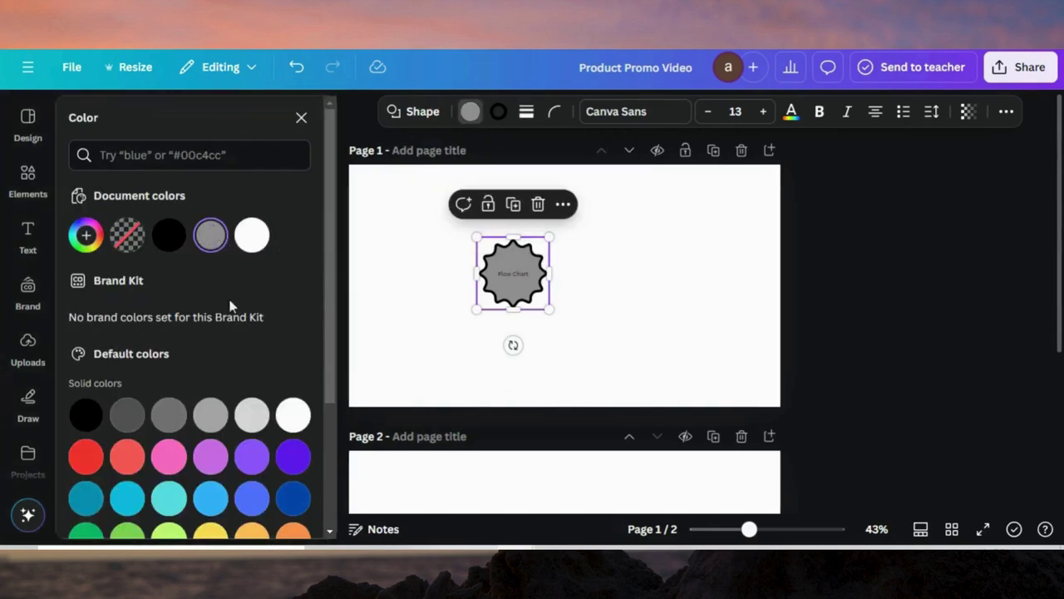
left_click(87, 457)
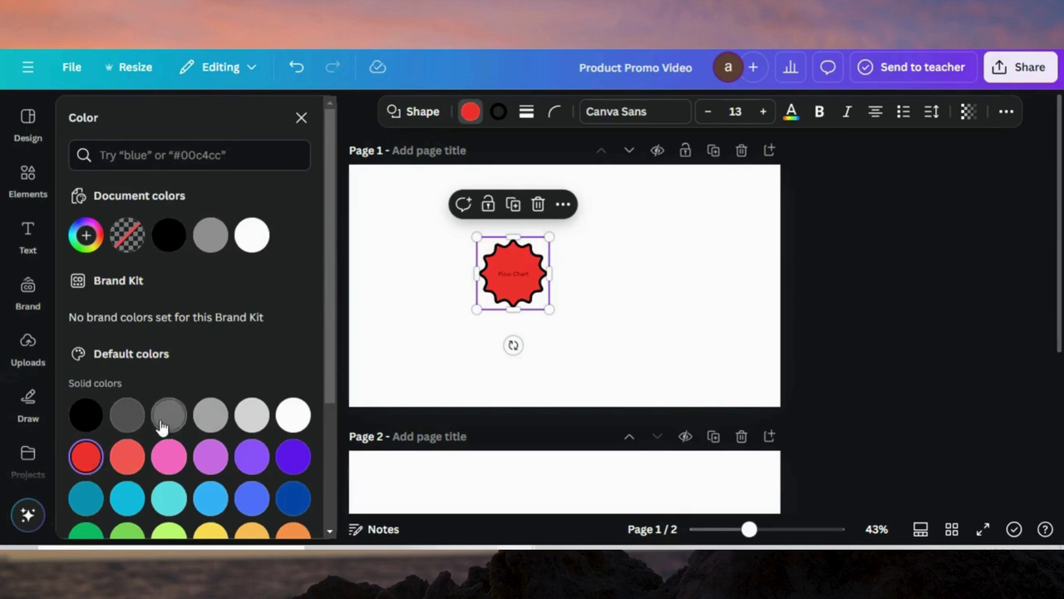
left_click(498, 110)
left_click(210, 237)
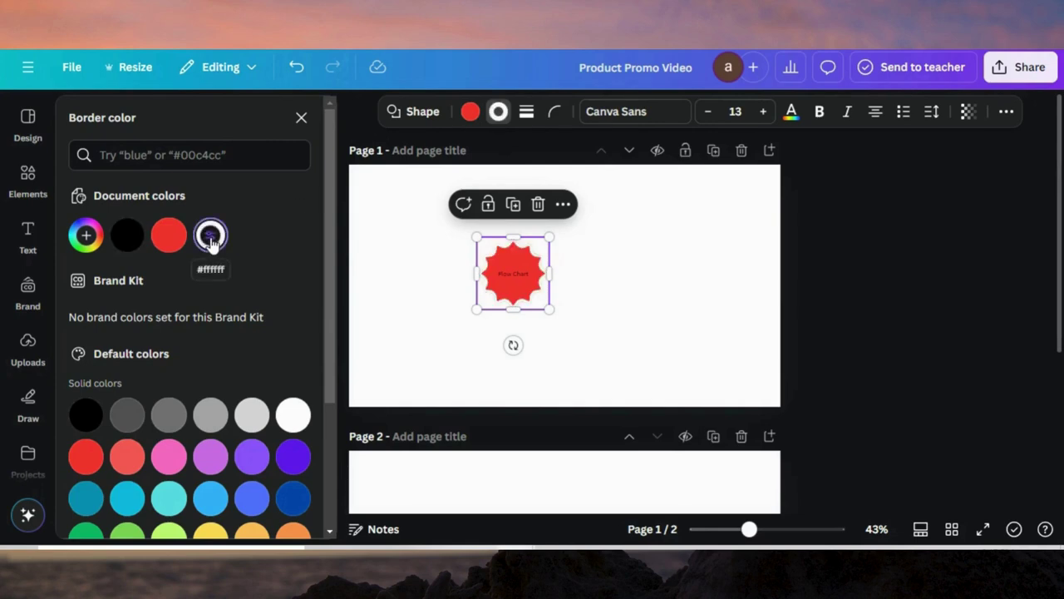
Step: Set the background colour of page 1 to black
left_click(374, 299)
left_click(622, 112)
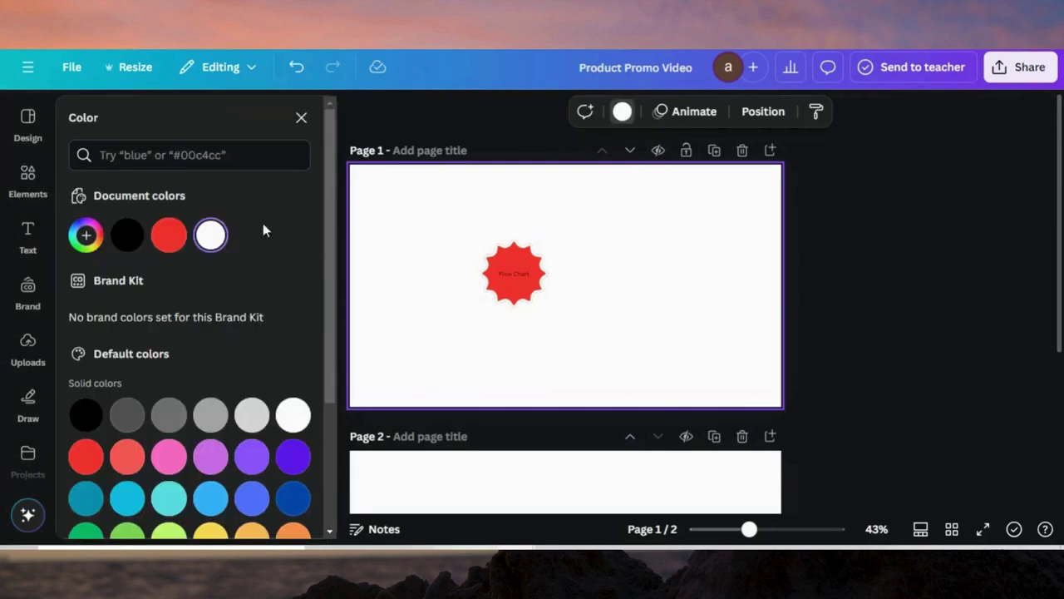
left_click(86, 413)
Step: Move the red starburst further left and slightly up on page 1
left_click(510, 284)
left_click_drag(509, 281, 456, 271)
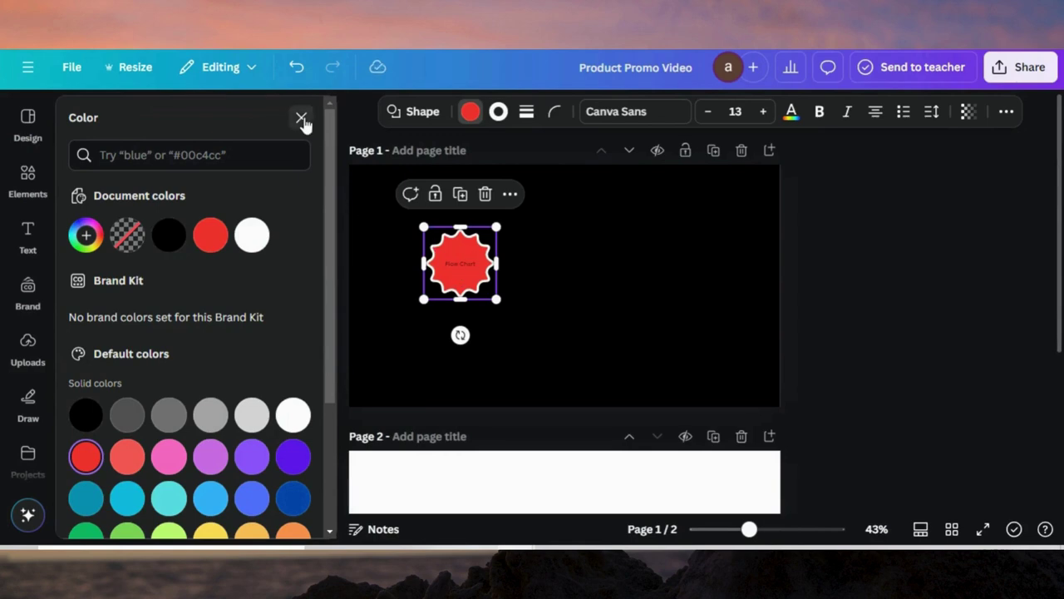
left_click(301, 118)
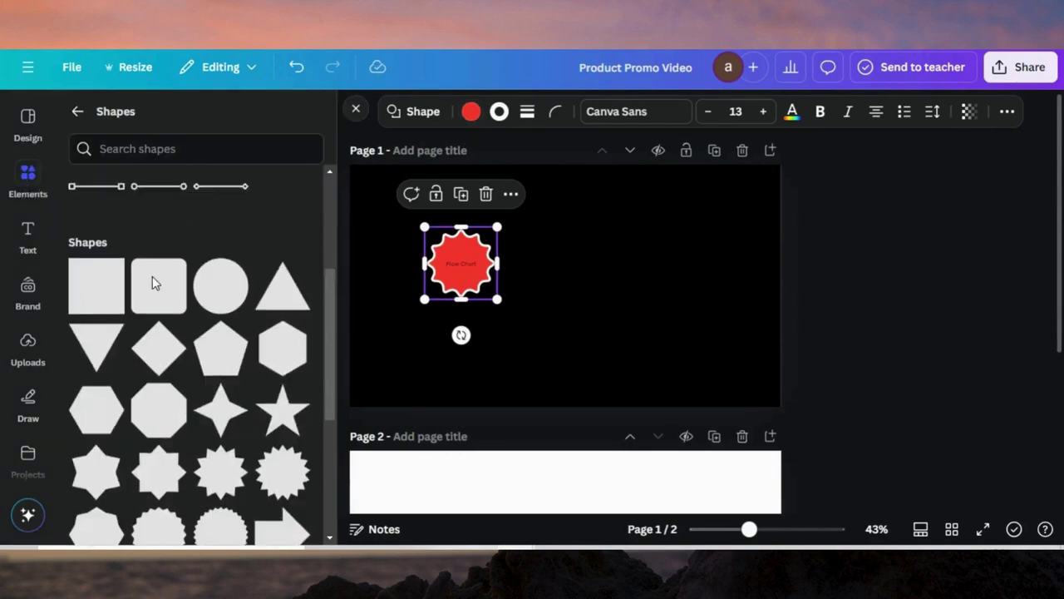
Step: Add a line with a right arrowhead and attach its start to the right side of the red starburst
scroll(152, 277, "up", 3)
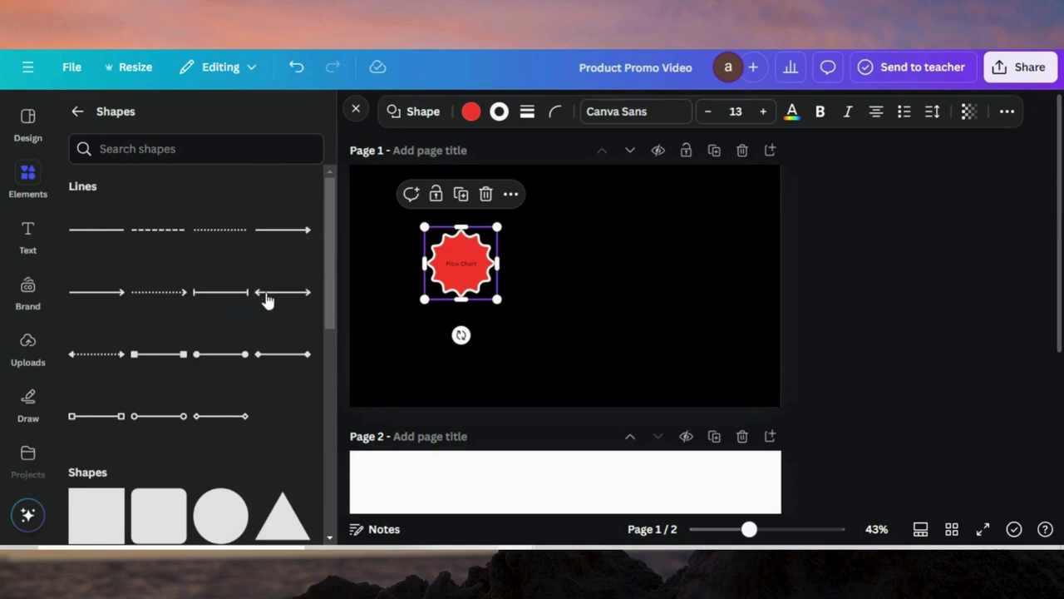
left_click(281, 240)
left_click_drag(578, 325, 579, 298)
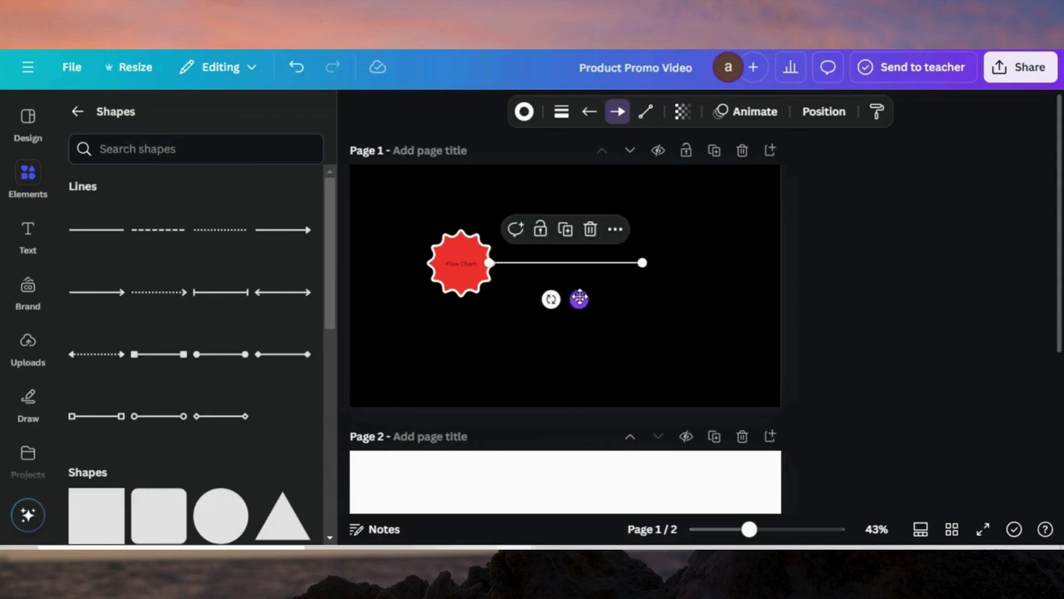
left_click_drag(491, 262, 504, 262)
left_click(550, 275)
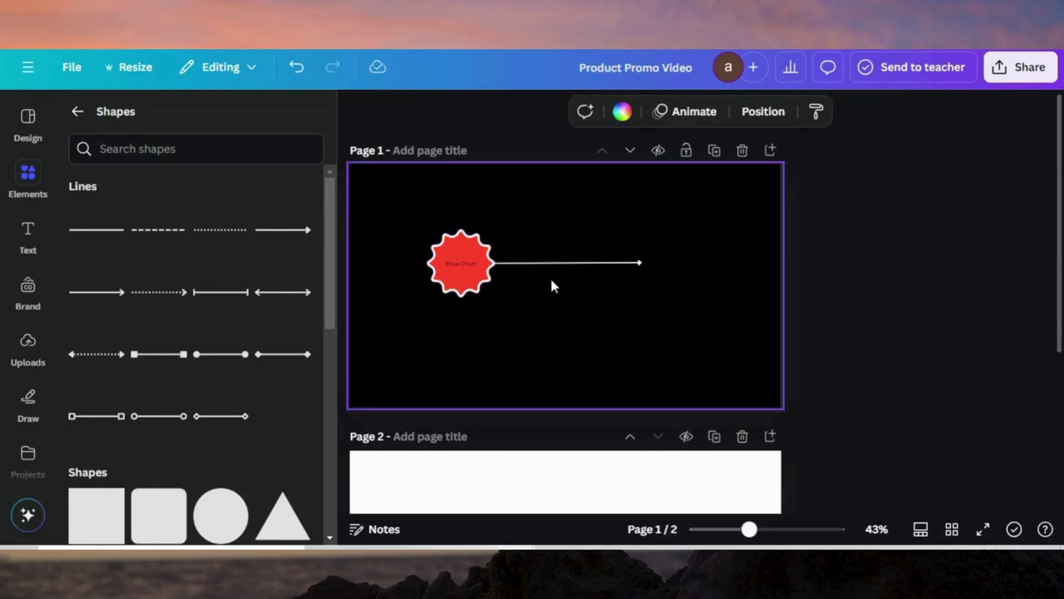
Step: Duplicate the red starburst and place the copy at the arrow's right end, level with the original
left_click(567, 262)
left_click(462, 257)
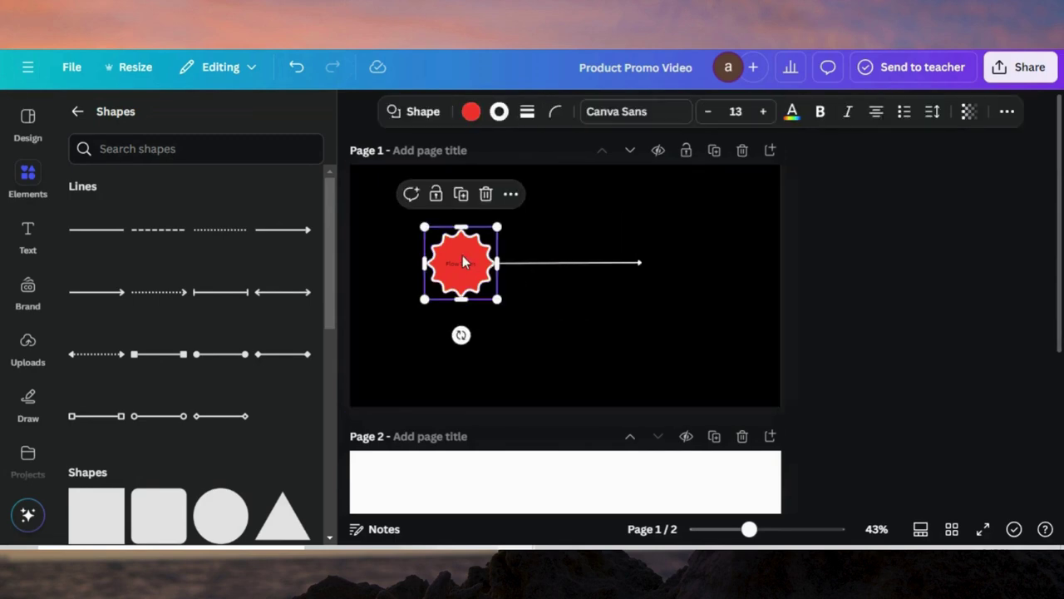
left_click(459, 194)
left_click_drag(449, 287, 632, 263)
Step: Move the right starburst closer to the left one, with the connecting arrow still attached
left_click(612, 265)
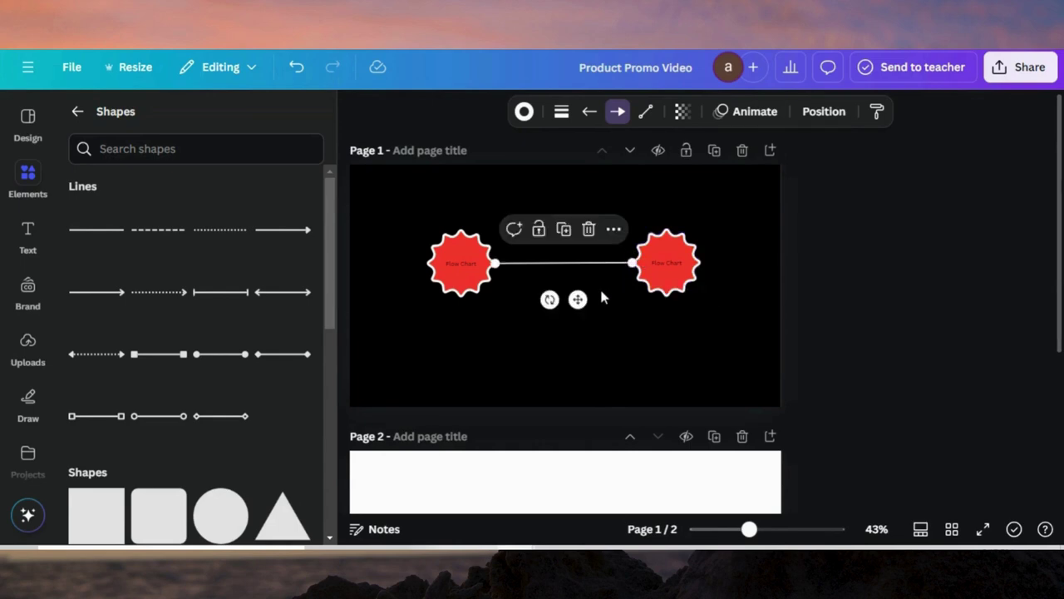
left_click(602, 298)
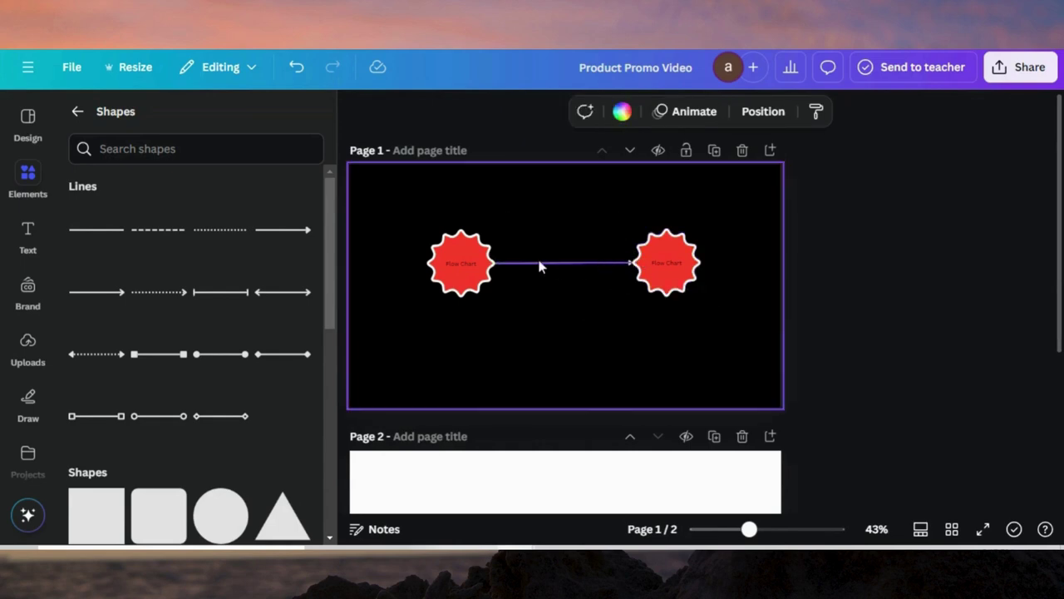
left_click(668, 263)
left_click_drag(662, 267, 620, 265)
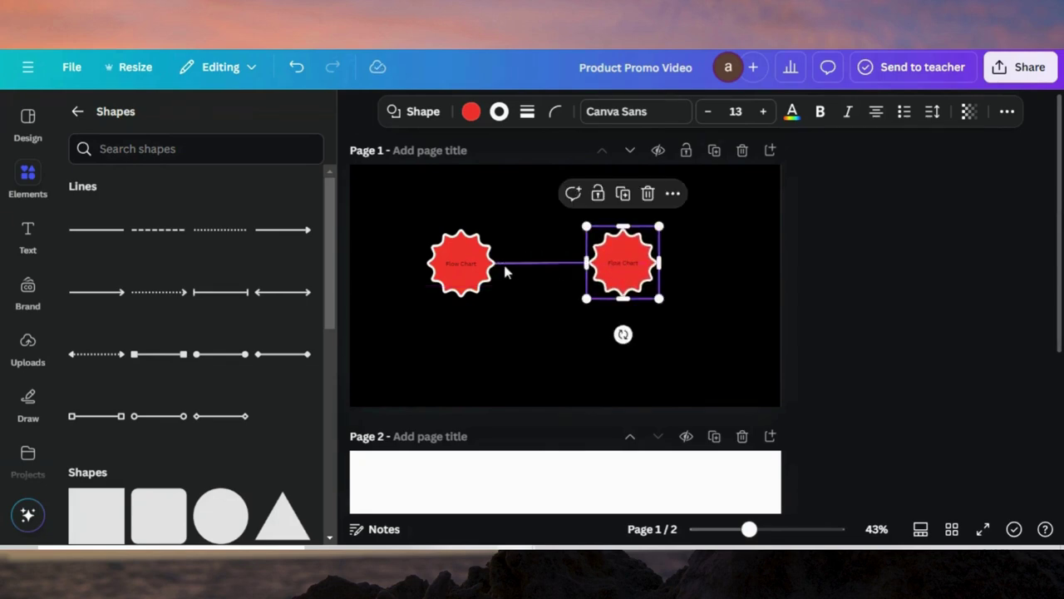
Step: Make the arrow between the two starbursts Curved, trying Elbowed as well, and raise the curve's arc slightly
left_click(556, 265)
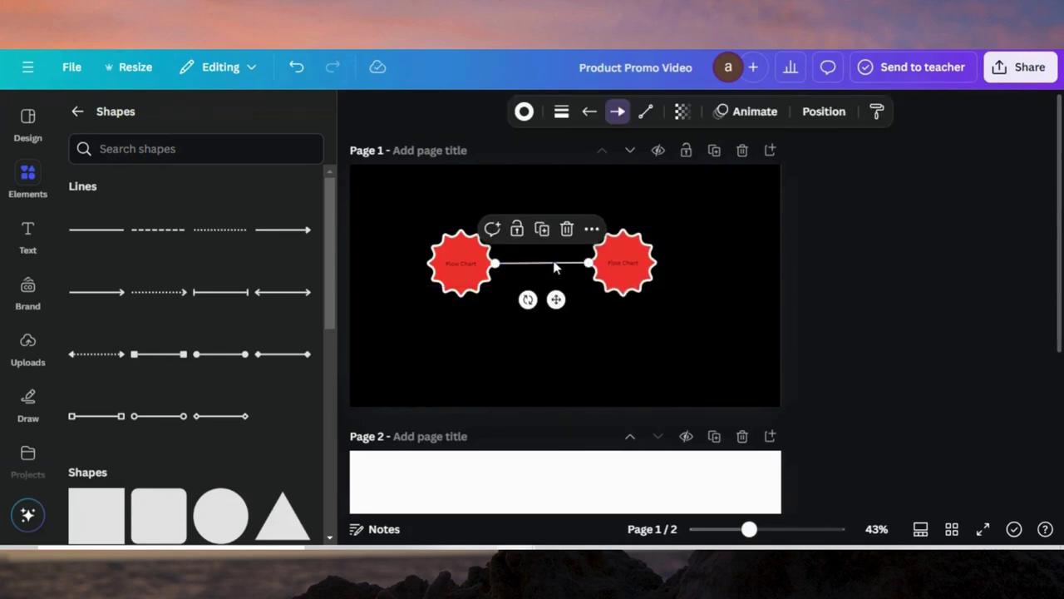
left_click(645, 114)
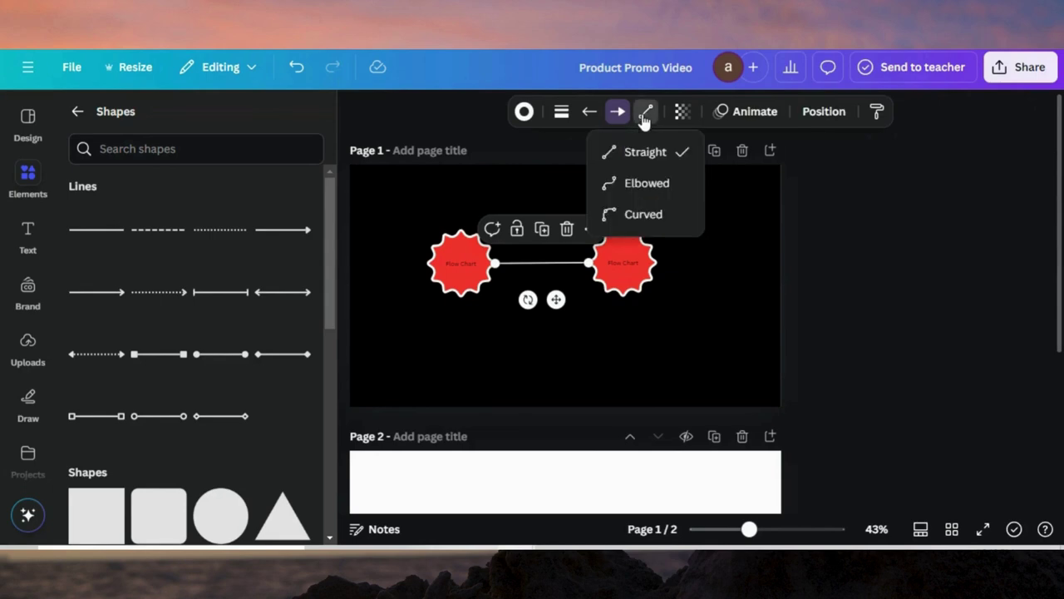
left_click(643, 216)
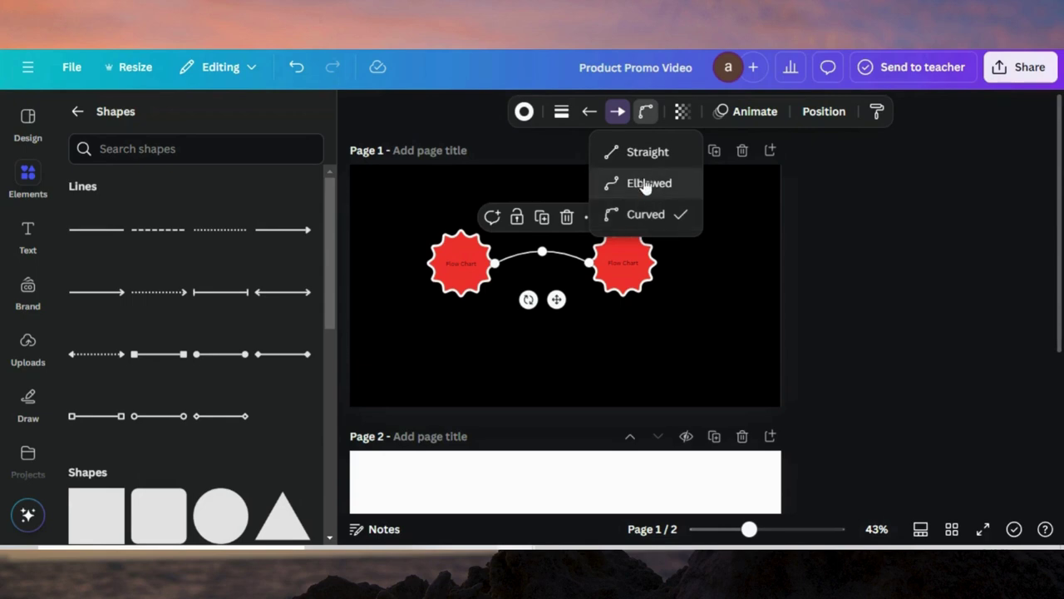
left_click(647, 185)
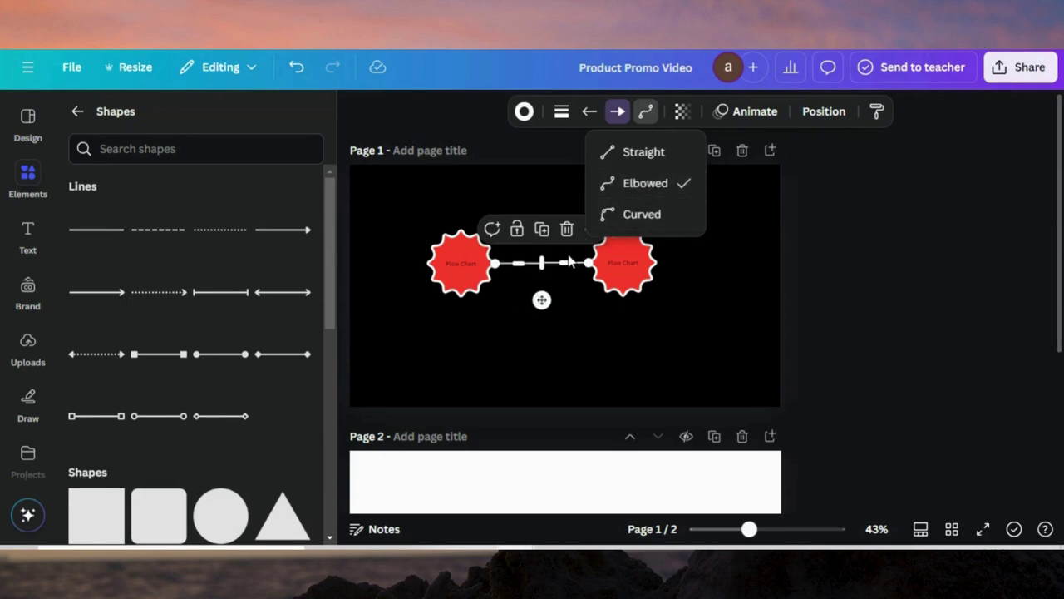
left_click_drag(565, 265, 567, 308)
key("ctrl+z")
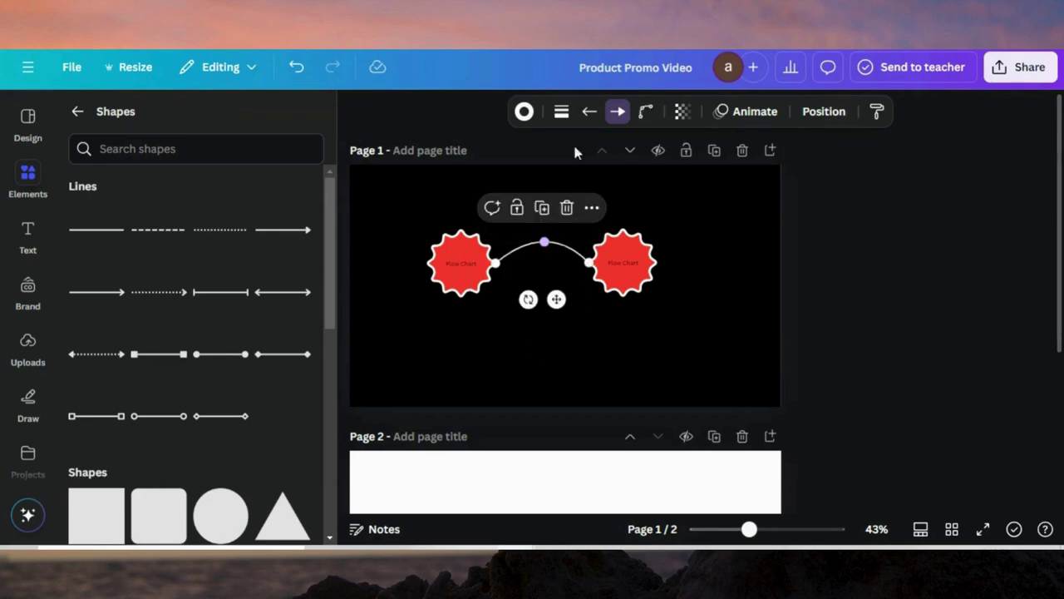
Step: Give the curved arrow between the starbursts a short-dashed line style and a much heavier line weight
left_click(558, 116)
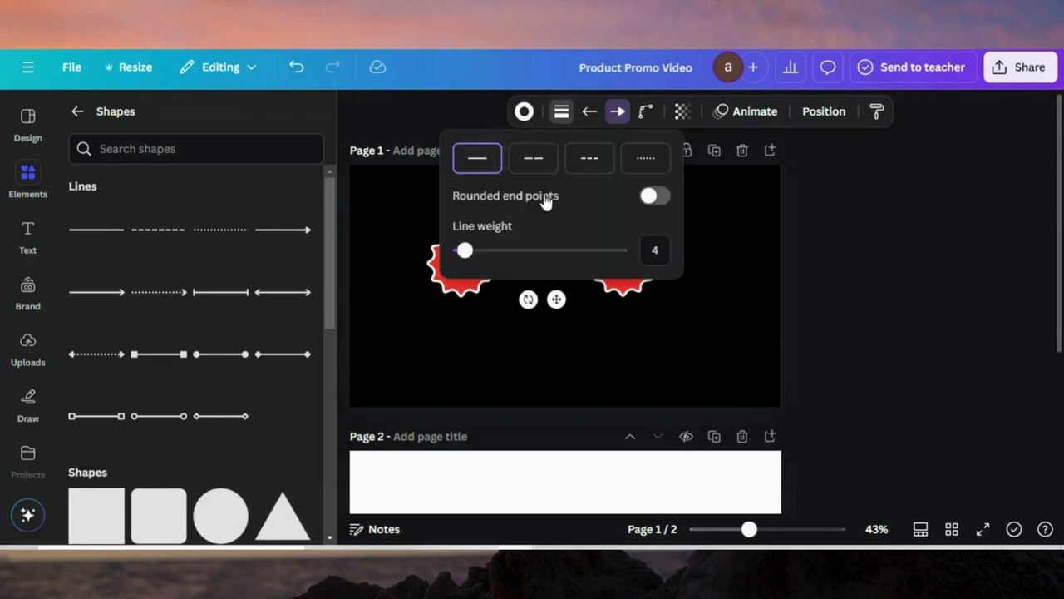
left_click(582, 165)
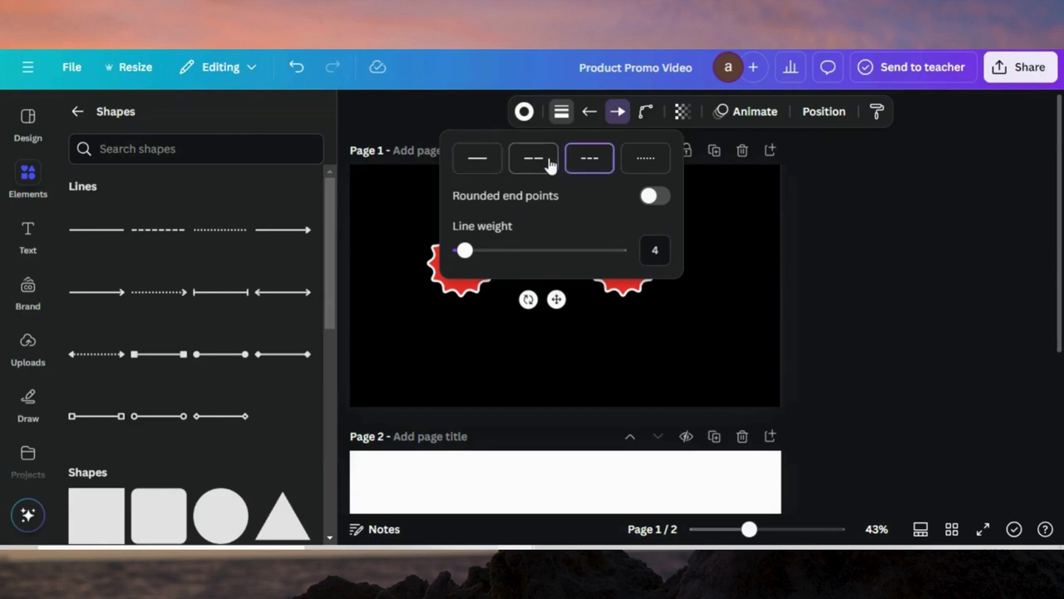
left_click(543, 344)
left_click(537, 242)
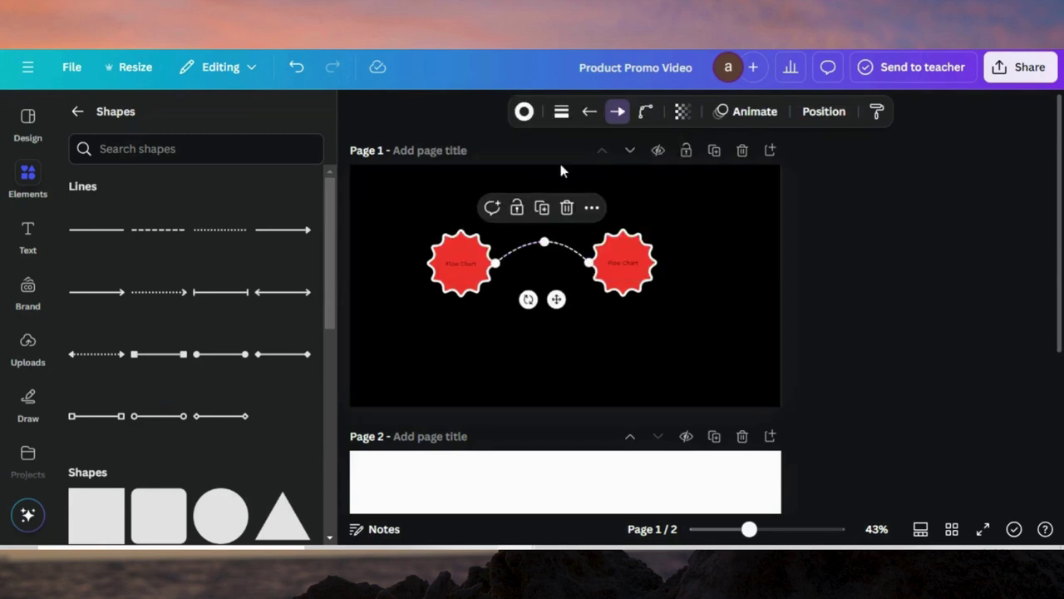
left_click(561, 111)
left_click_drag(466, 250, 494, 249)
left_click(576, 387)
left_click(576, 387)
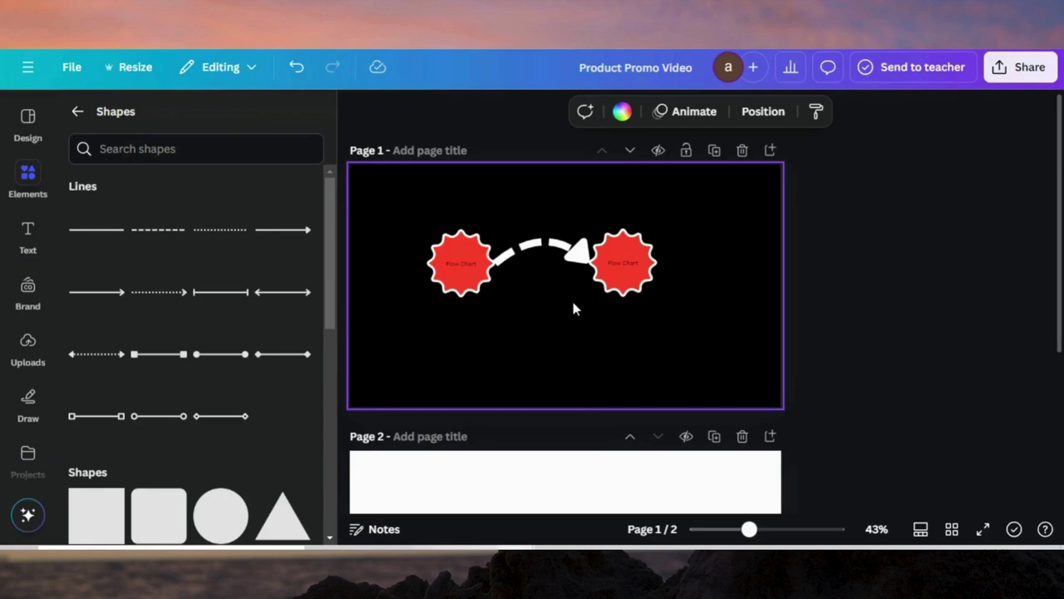
Step: Recolour the dashed curved arrow from the default solid colours, trying black and settling on light turquoise
left_click(552, 242)
left_click(524, 111)
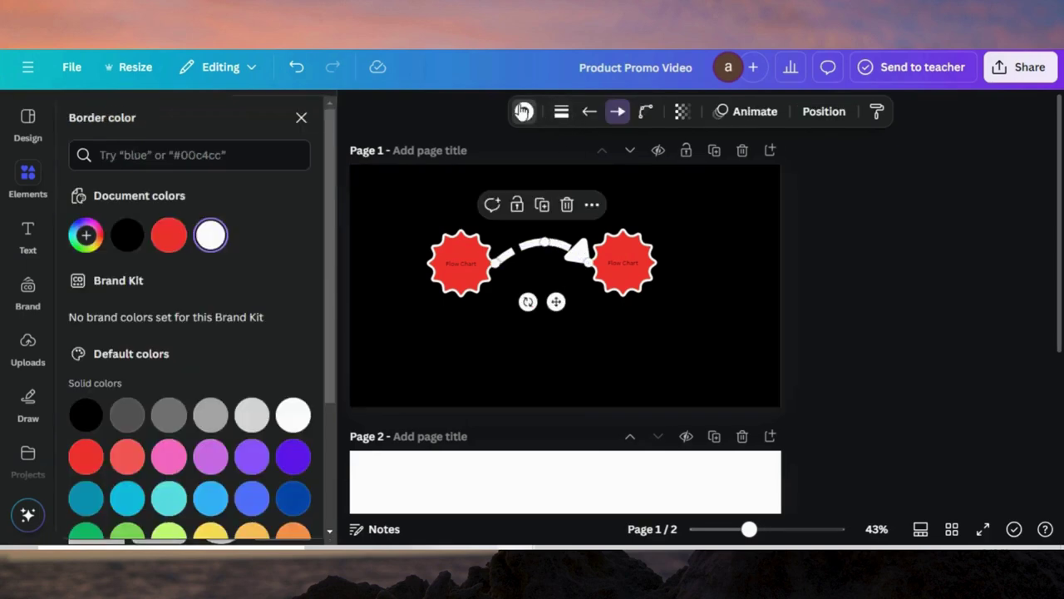
scroll(180, 357, "down", 3)
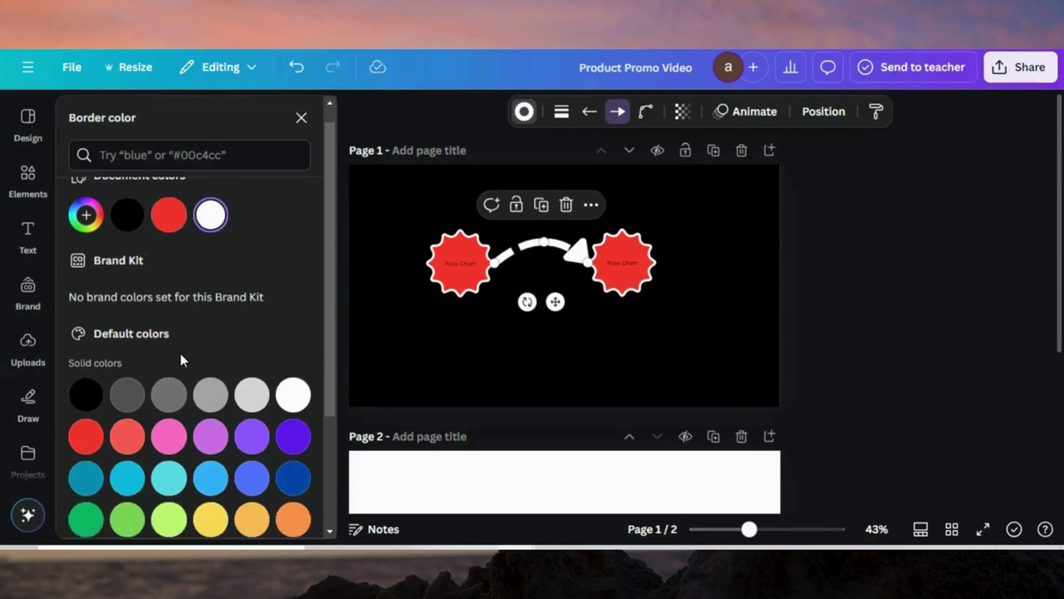
left_click(88, 296)
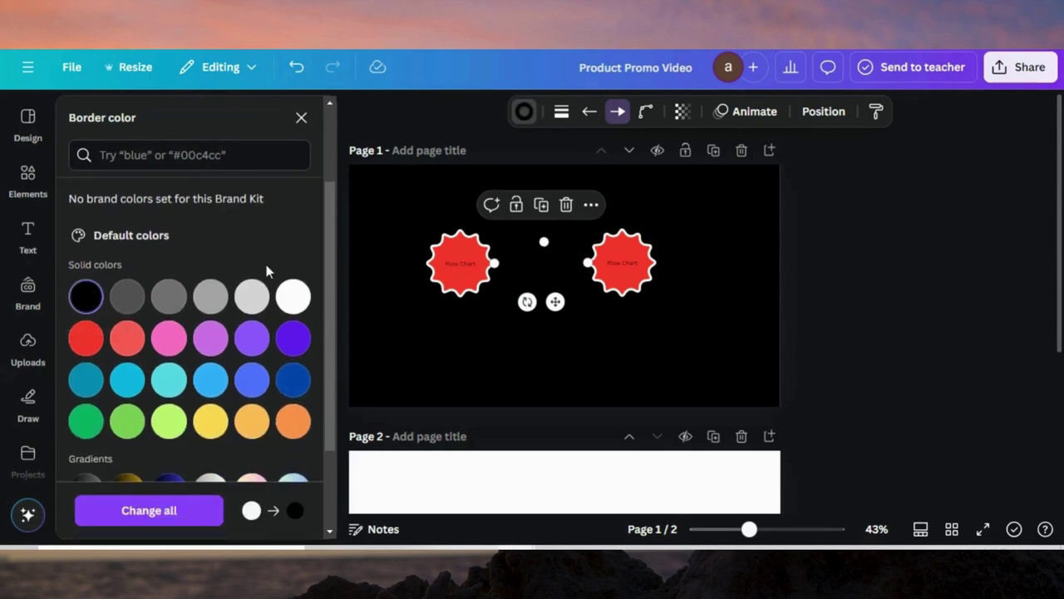
left_click(168, 379)
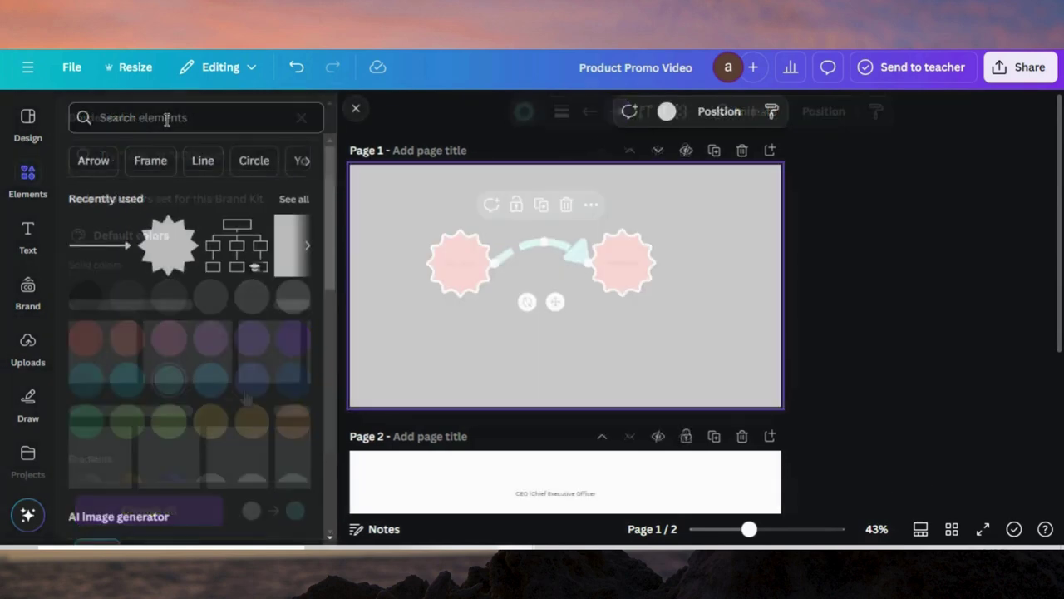
Step: Search the elements for "hierarchy chart" graphics and add the black outlined three-level chart to the blank page 1
left_click(166, 119)
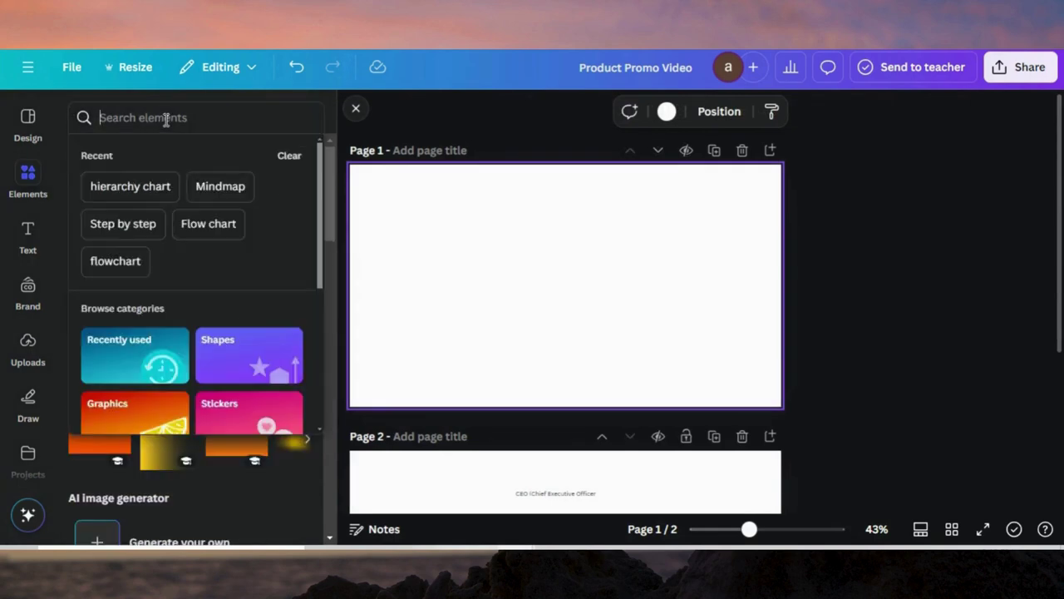
left_click(138, 194)
left_click(176, 155)
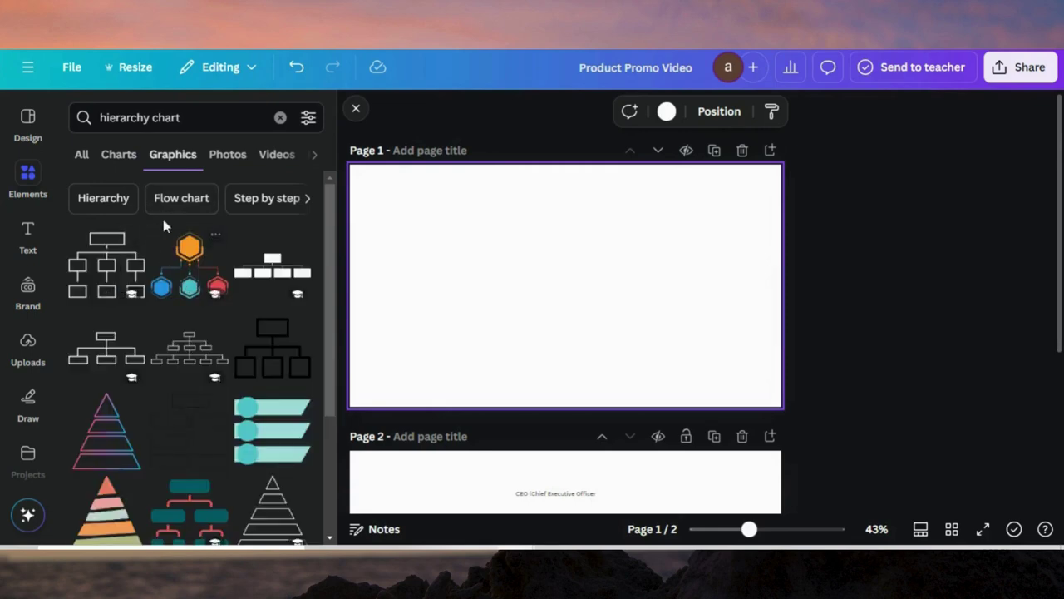
left_click(191, 358)
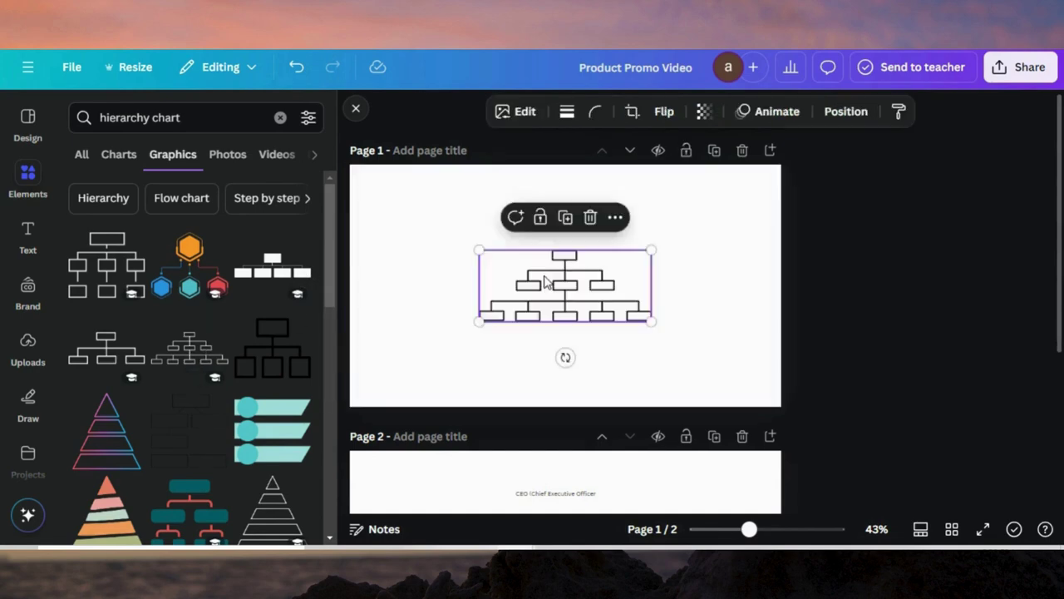
Step: Try the hierarchy chart centred at nearly the full width of page 1, and delete it
left_click_drag(651, 247, 733, 172)
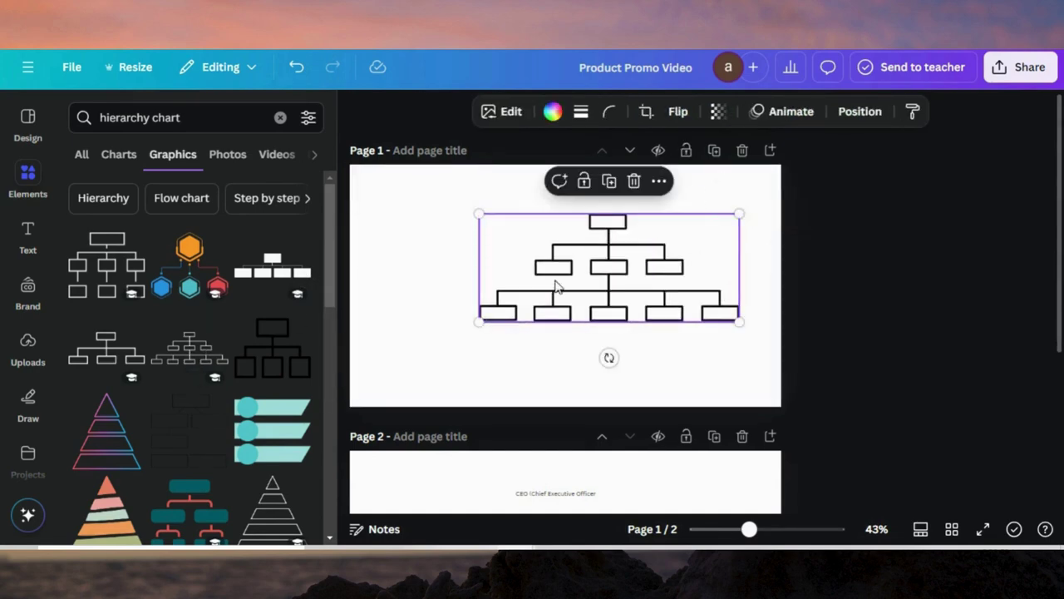
left_click_drag(479, 322, 339, 360)
left_click_drag(491, 296, 519, 292)
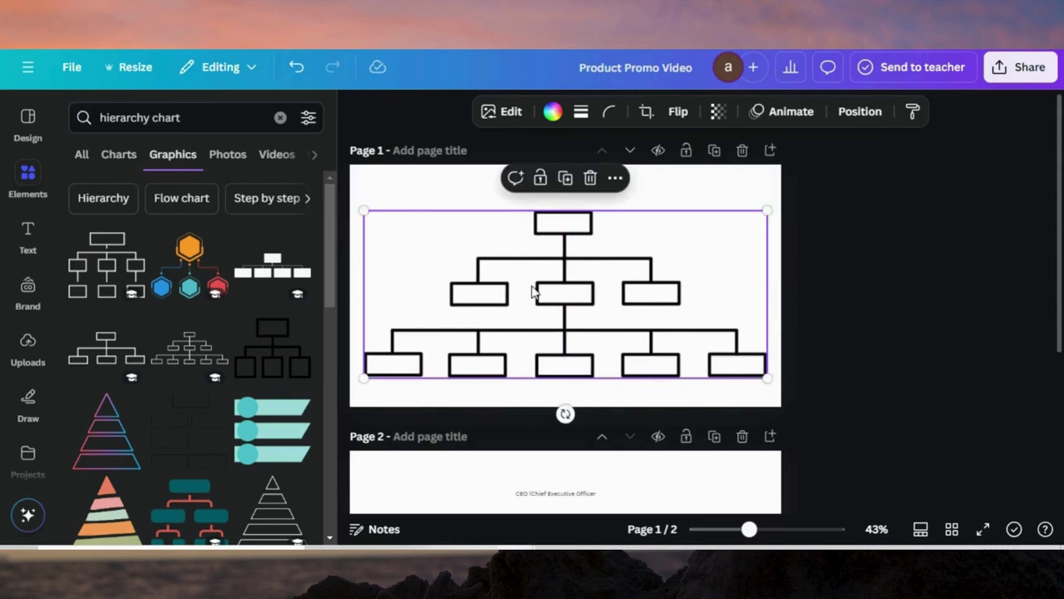
left_click(591, 177)
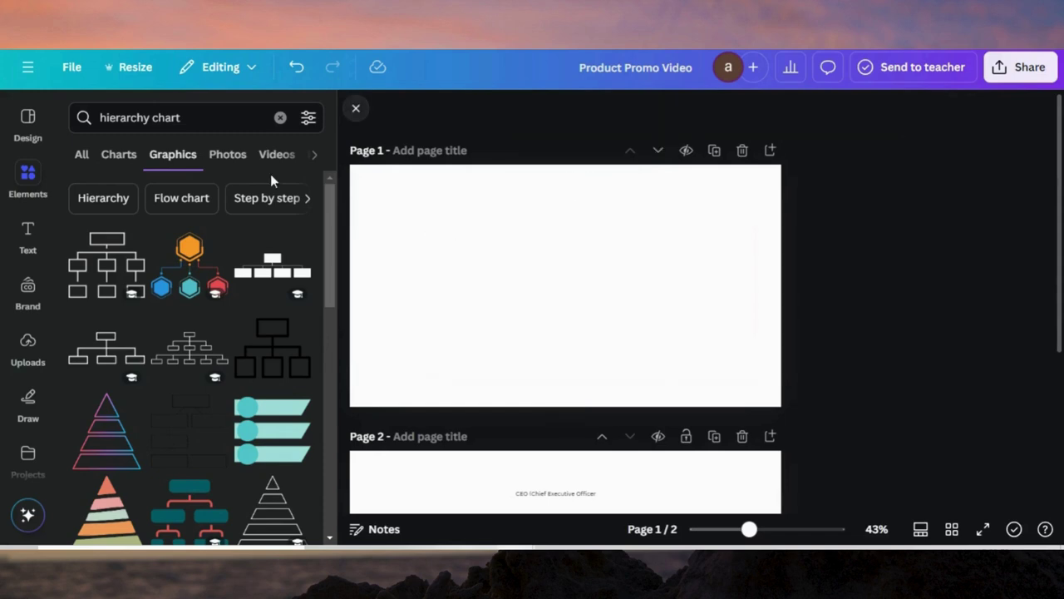
Step: Add a circle from the basic shapes to page 1, flatten it into an oval and place it at the page's top centre
left_click(36, 180)
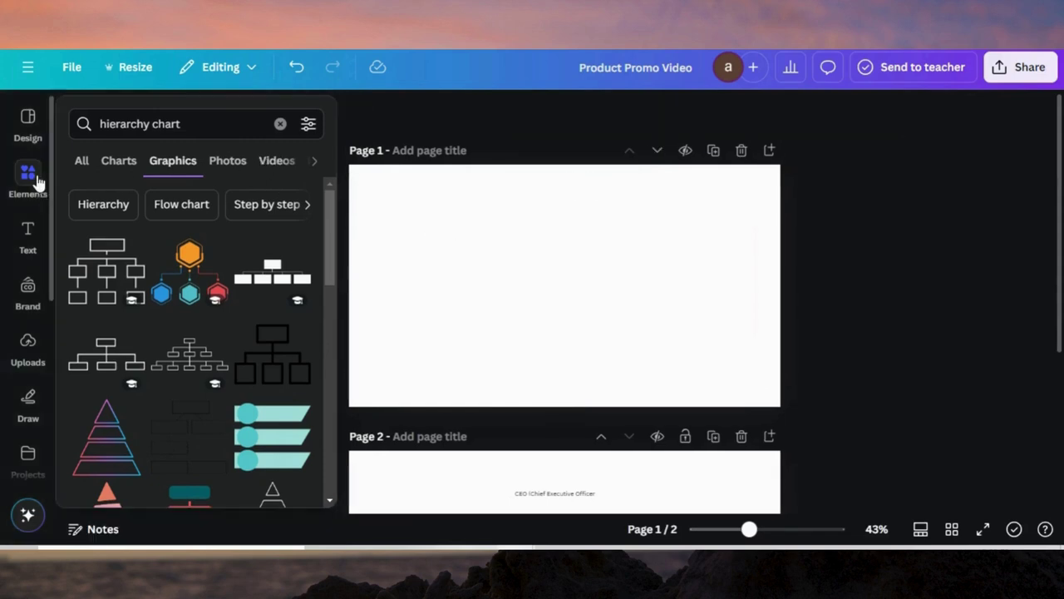
left_click(280, 123)
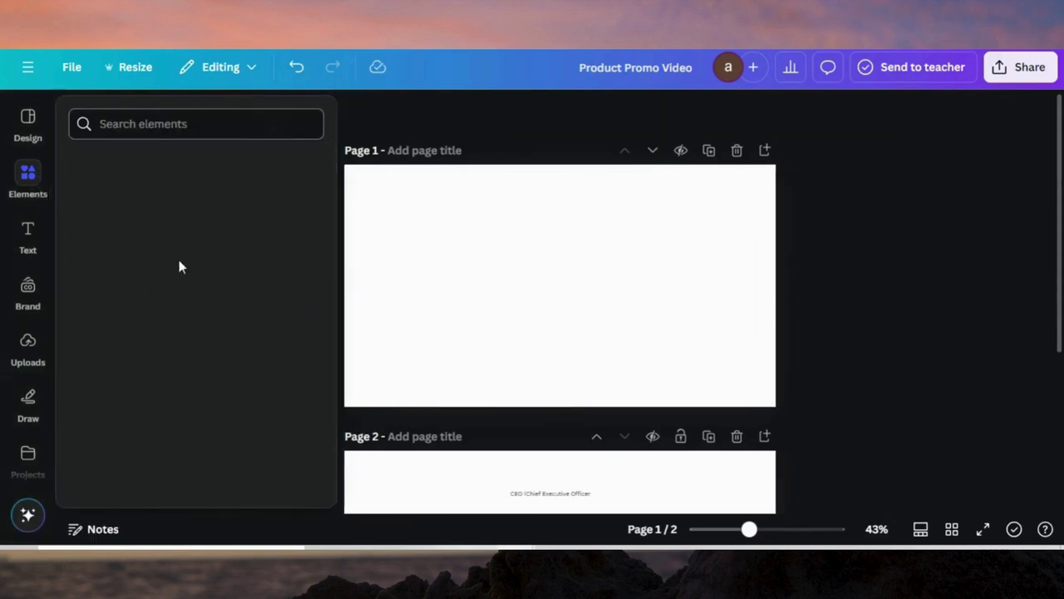
left_click(293, 313)
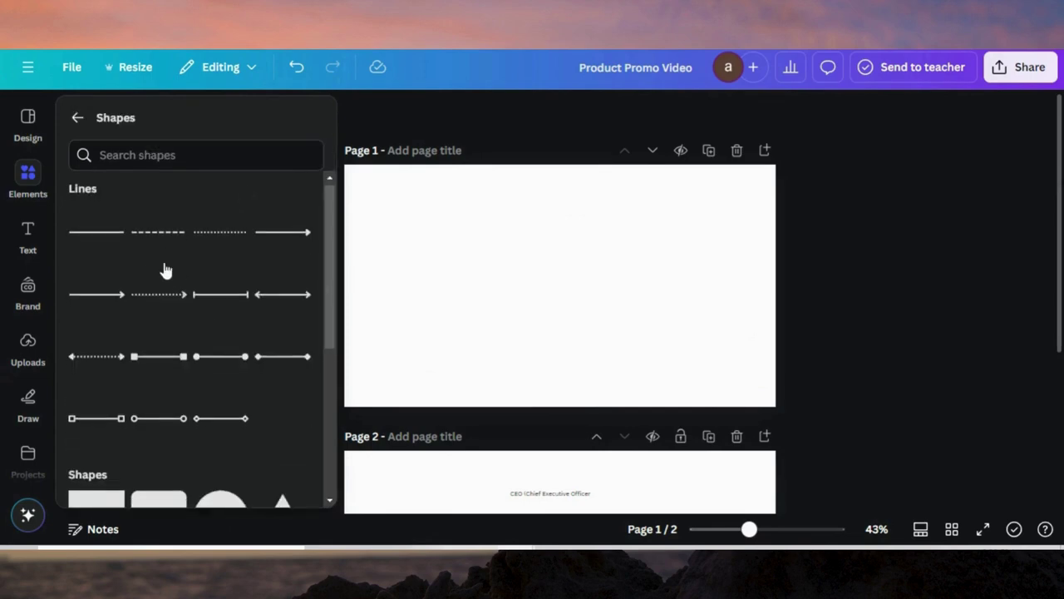
scroll(165, 269, "down", 3)
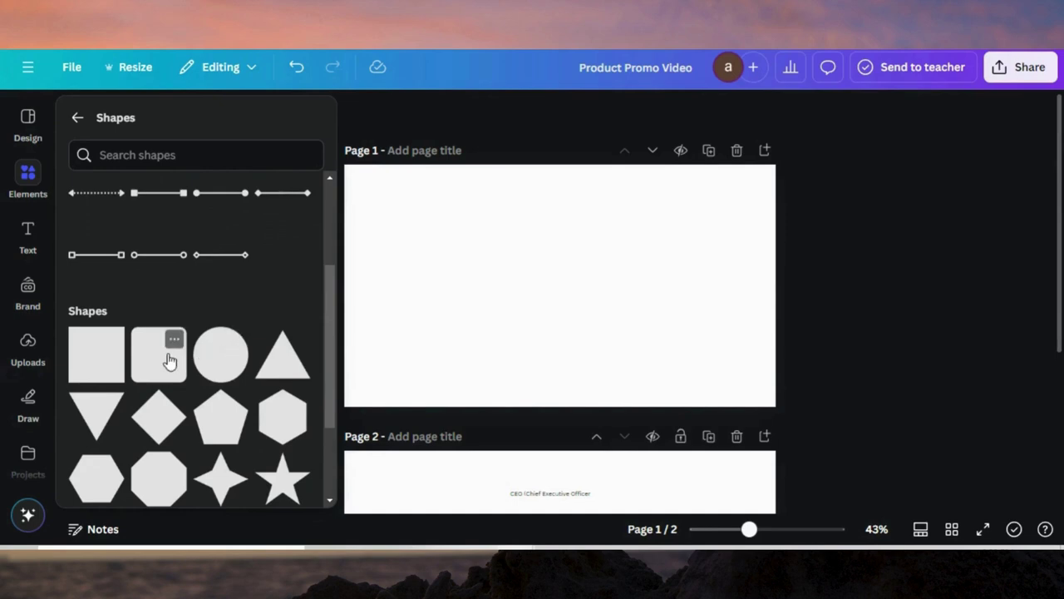
left_click(220, 356)
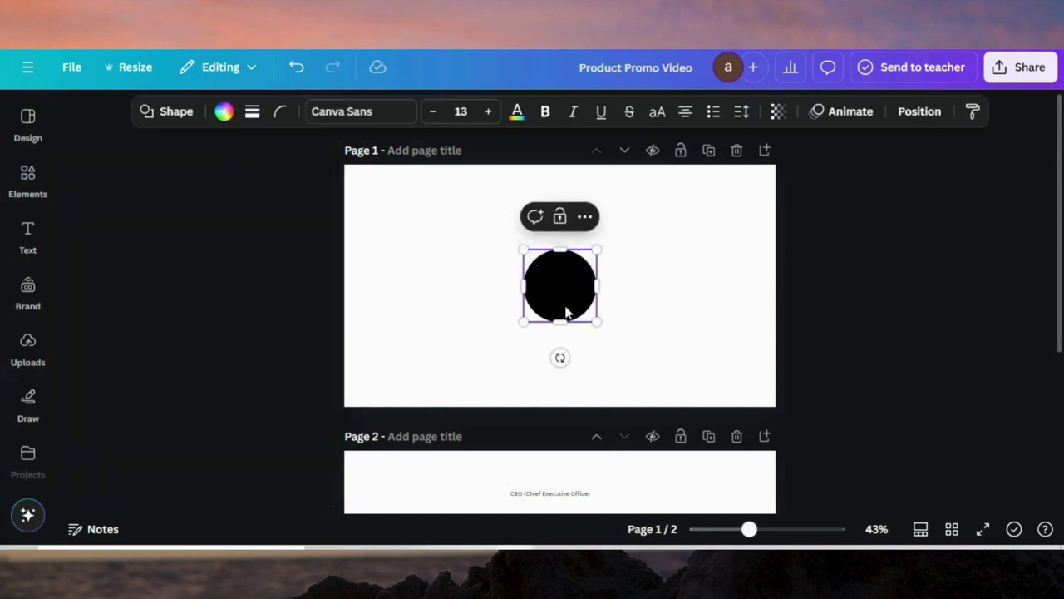
left_click_drag(560, 323, 551, 215)
left_click(661, 305)
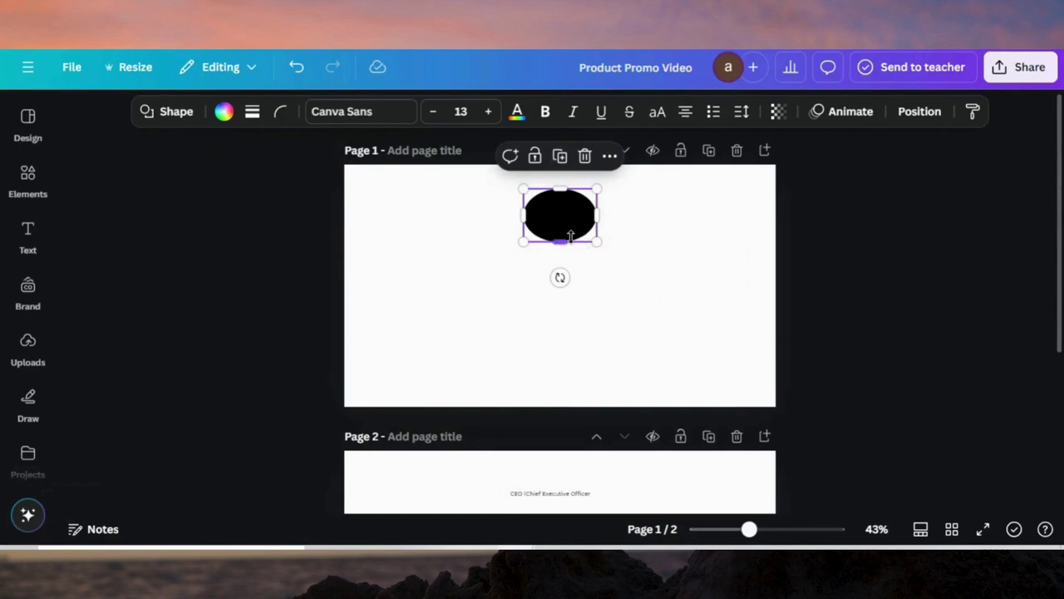
Step: Enable Quick Flow for the black oval and add a connected oval below it, moved to the lower left
right_click(556, 214)
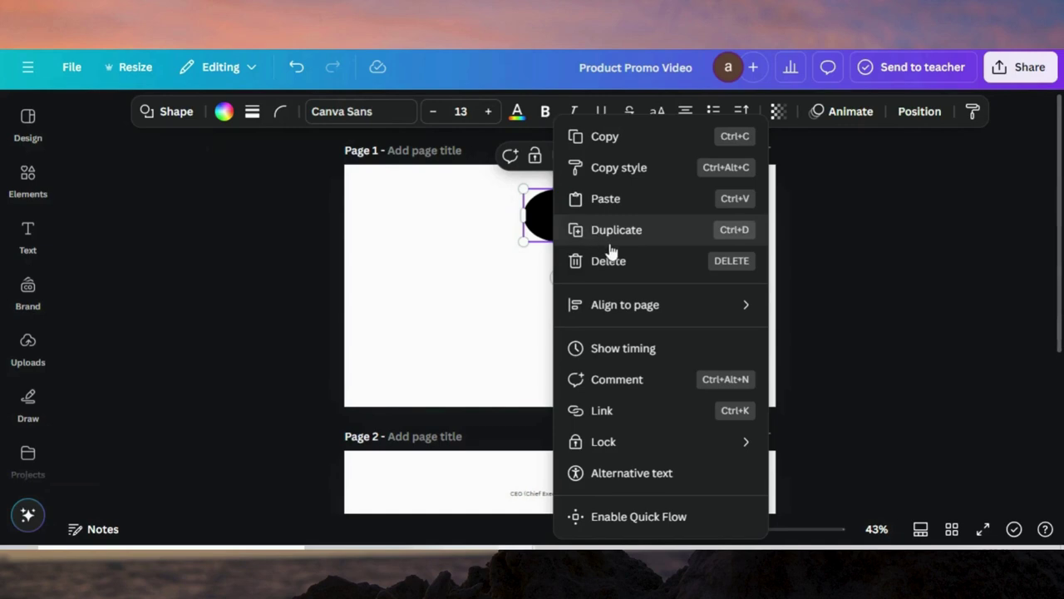
left_click(629, 524)
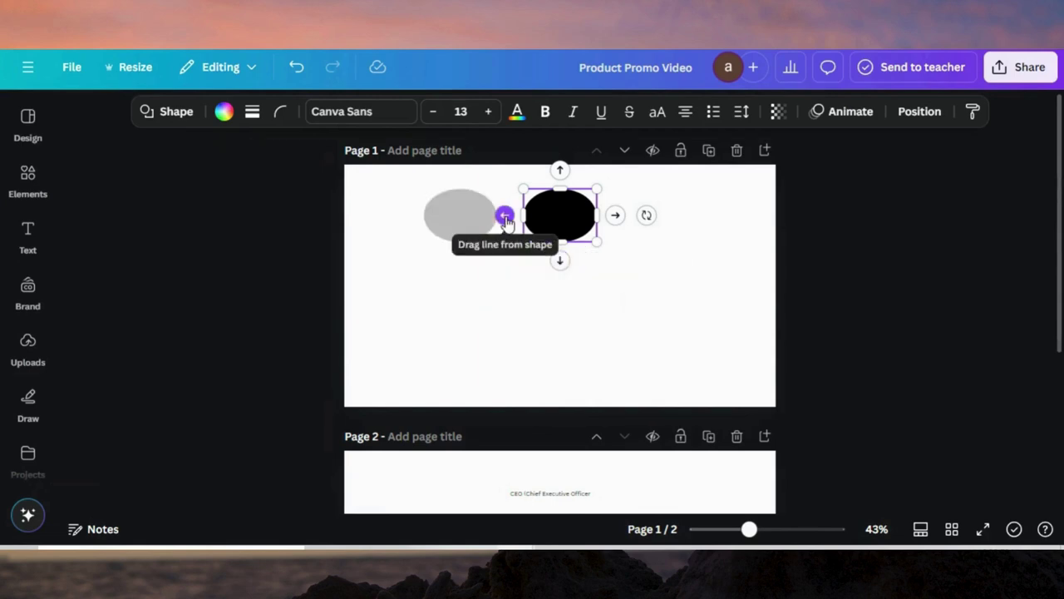
left_click(559, 262)
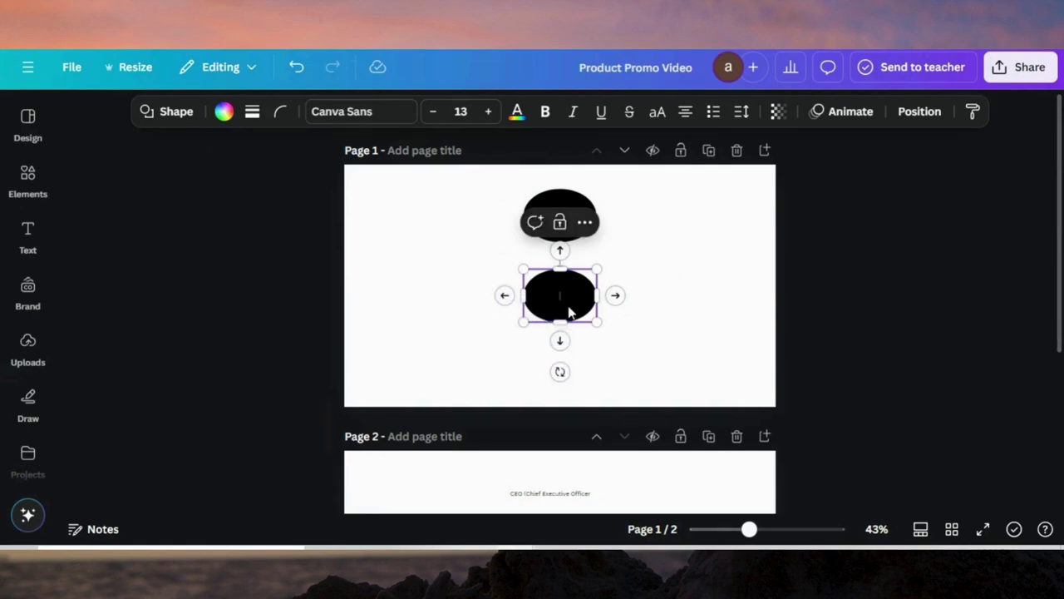
left_click_drag(570, 312, 467, 308)
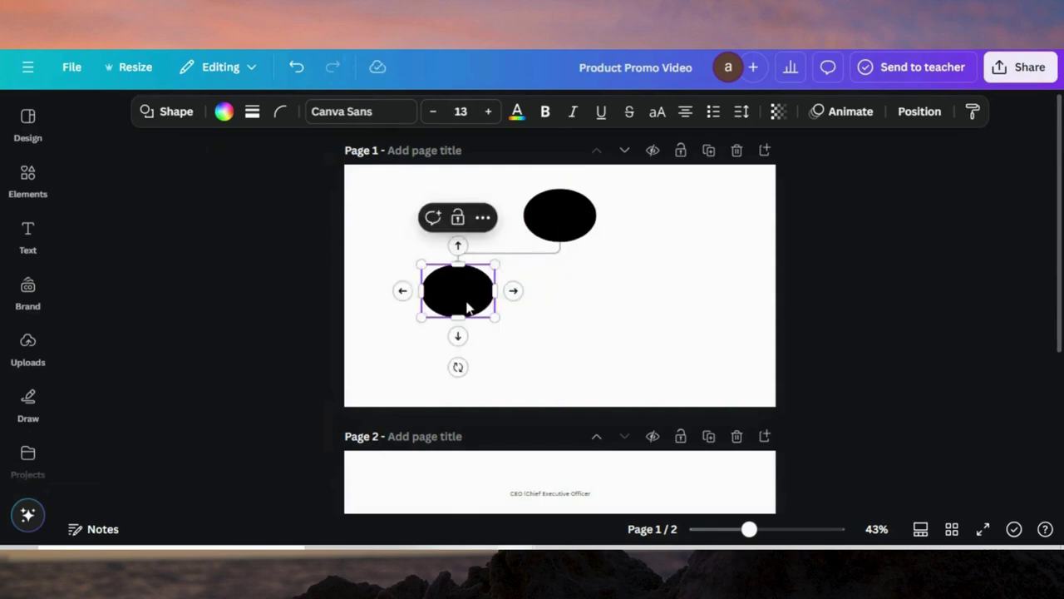
Step: Add a connected oval on the right side of the top oval using Quick Flow and move it lower
left_click(578, 228)
left_click(616, 216)
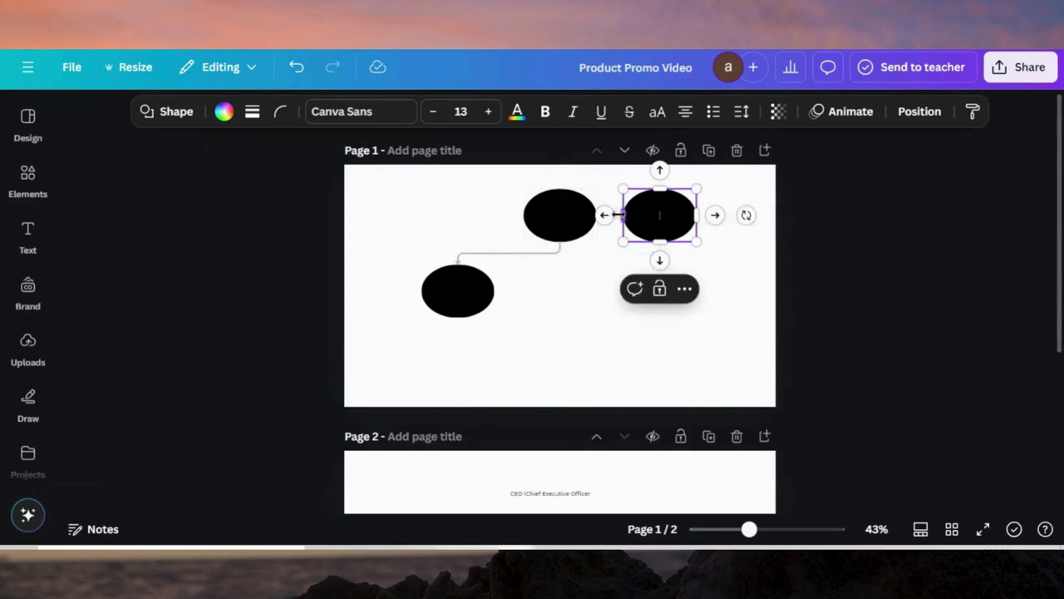
left_click(698, 228)
left_click(681, 213)
left_click_drag(681, 213, 683, 276)
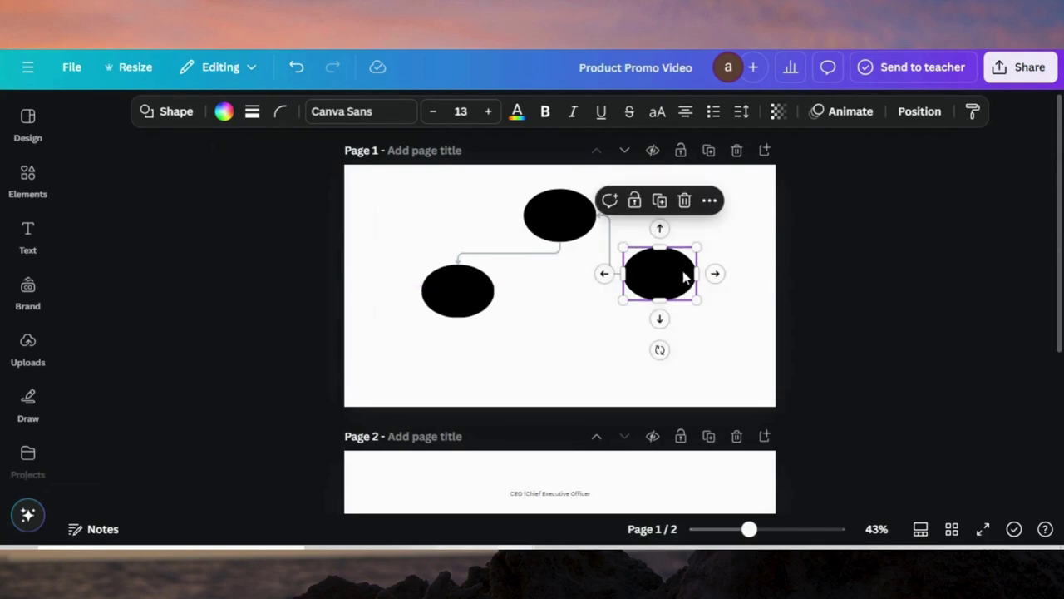
Step: Add a connected oval directly beneath each of the lower-left and lower-right ovals using Quick Flow
left_click(463, 301)
left_click(457, 335)
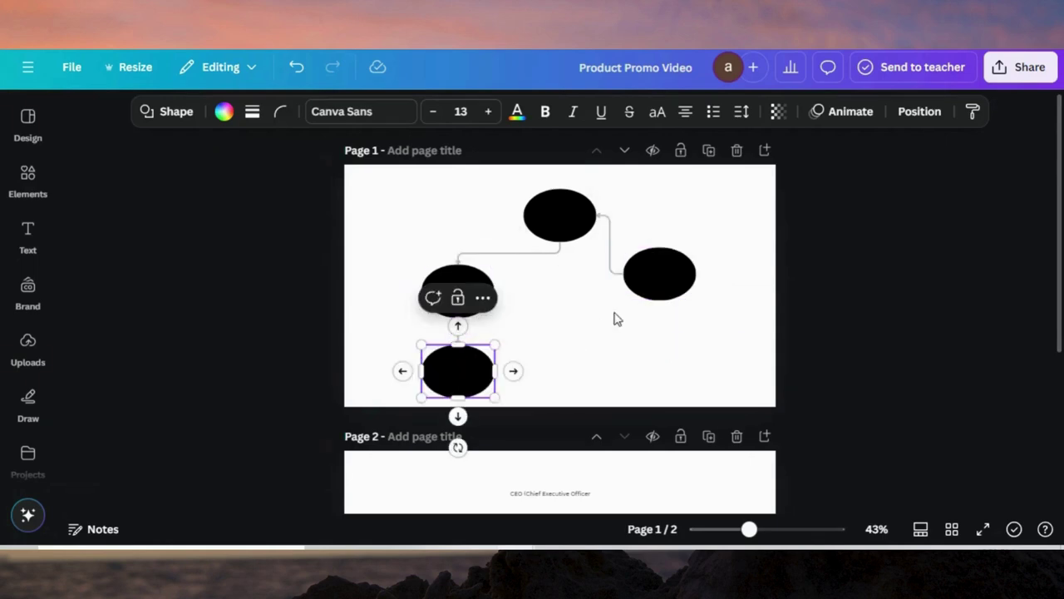
left_click(679, 267)
left_click(660, 317)
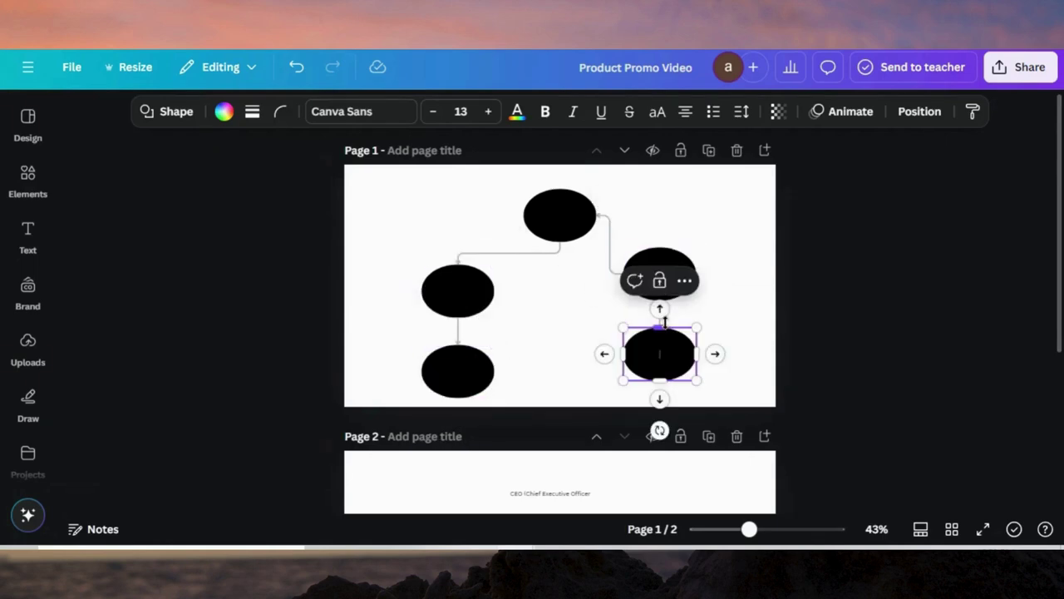